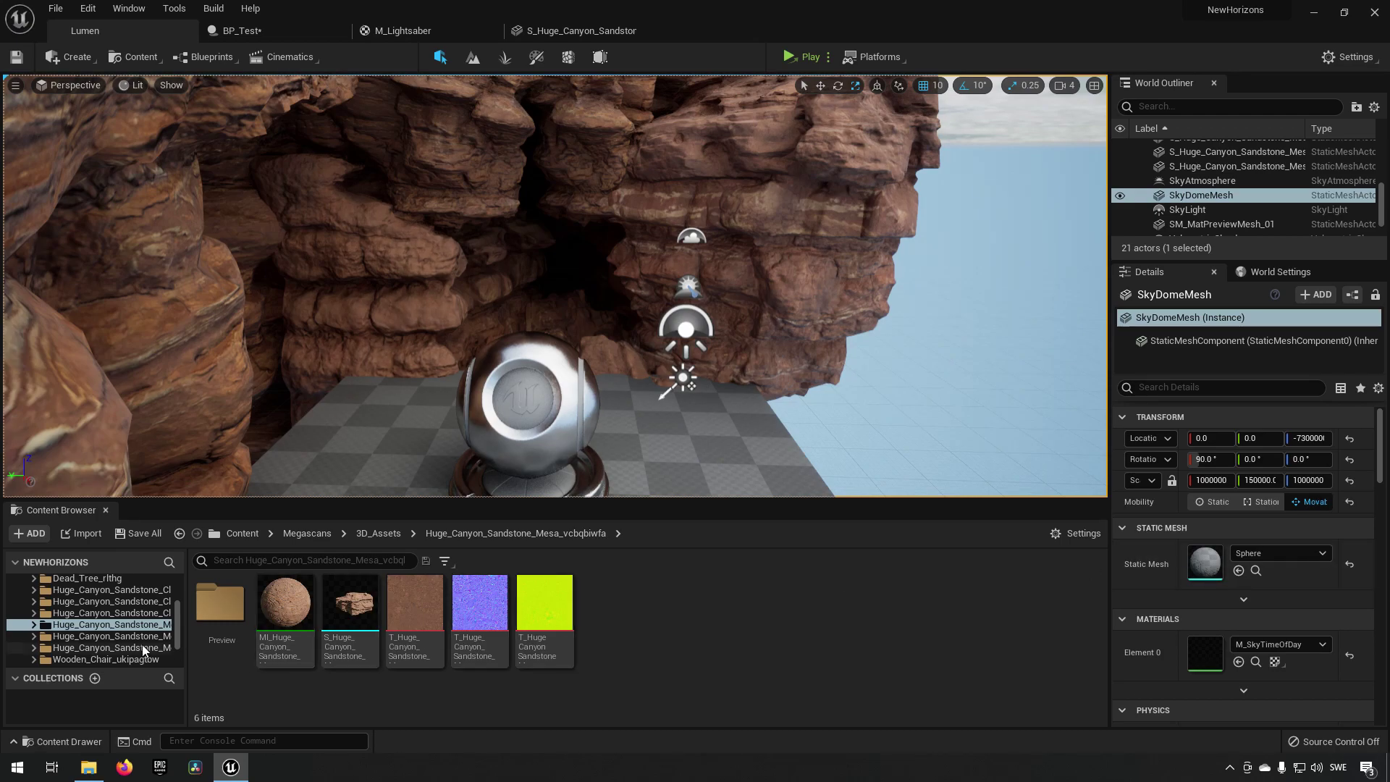
Show the contents of the project's Blueprints folder in the Content Browser.
scroll(93, 610, "up", 5)
left_click(84, 594)
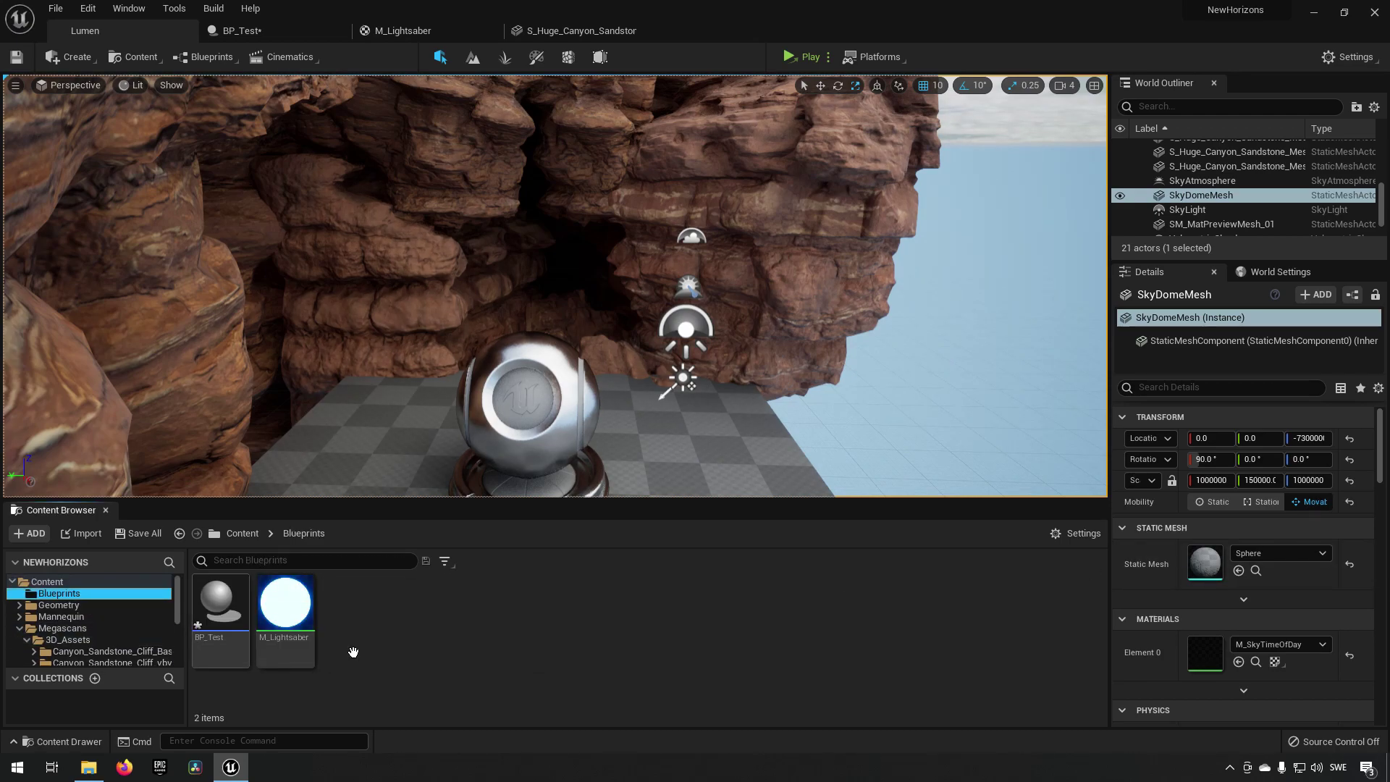
right_click(549, 654)
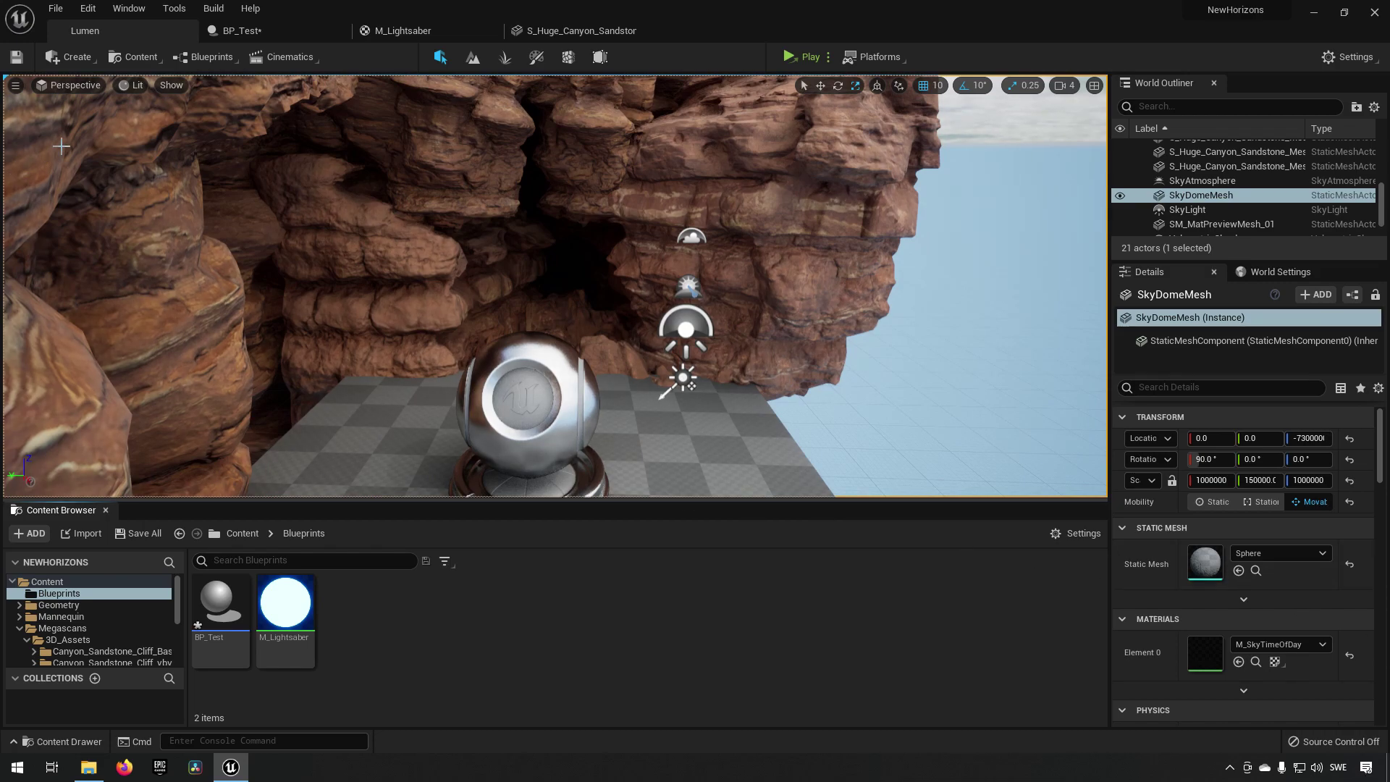
Open the engine's Rendering page in Project Settings and dock that window alongside the open editor tabs.
left_click(58, 11)
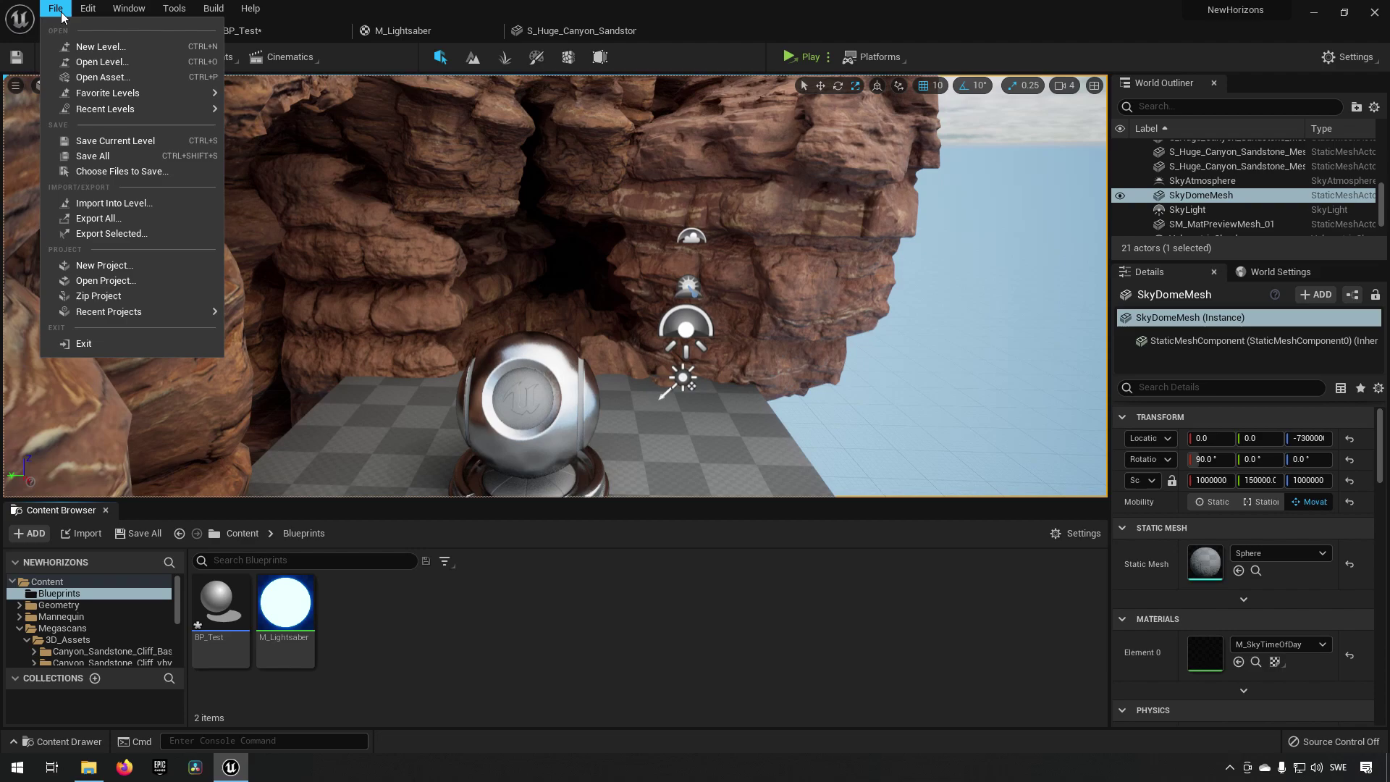
mouse_move(93, 10)
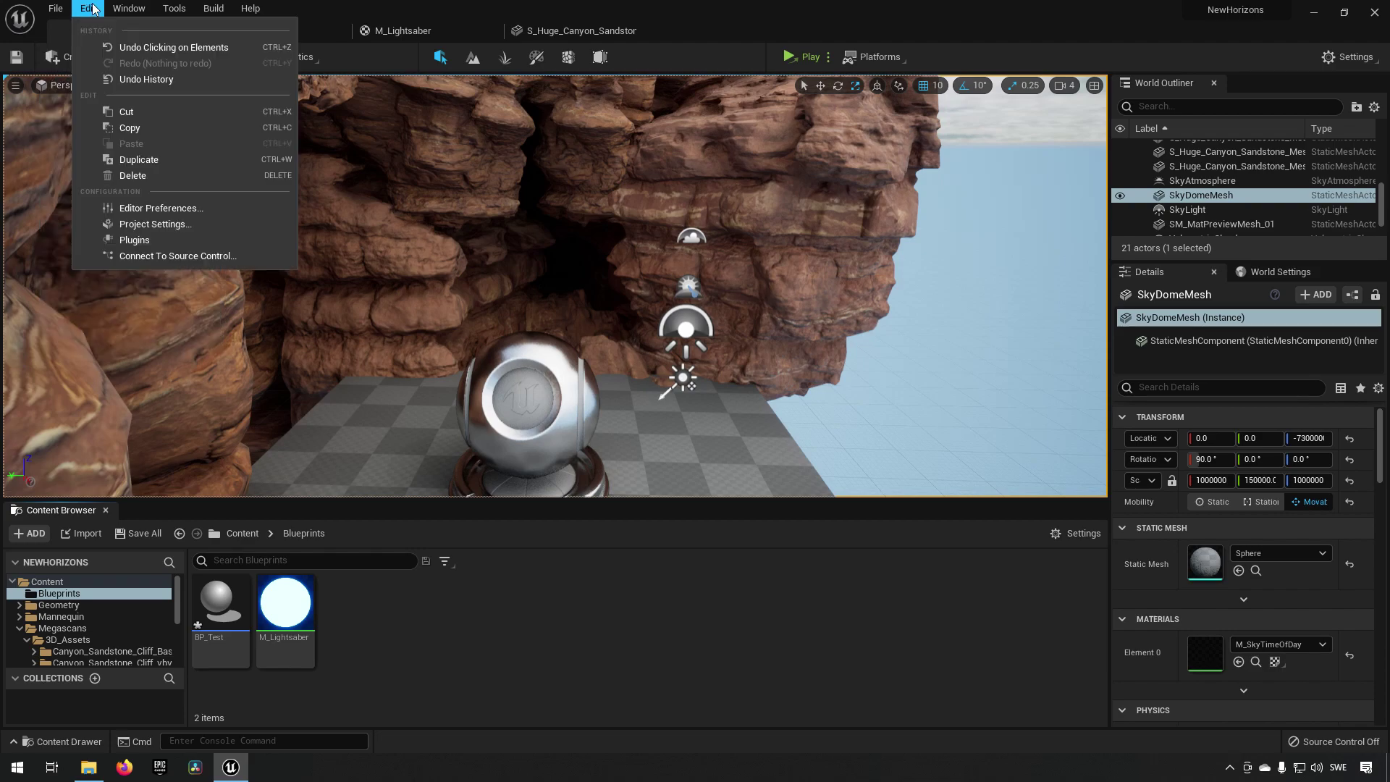
left_click(176, 225)
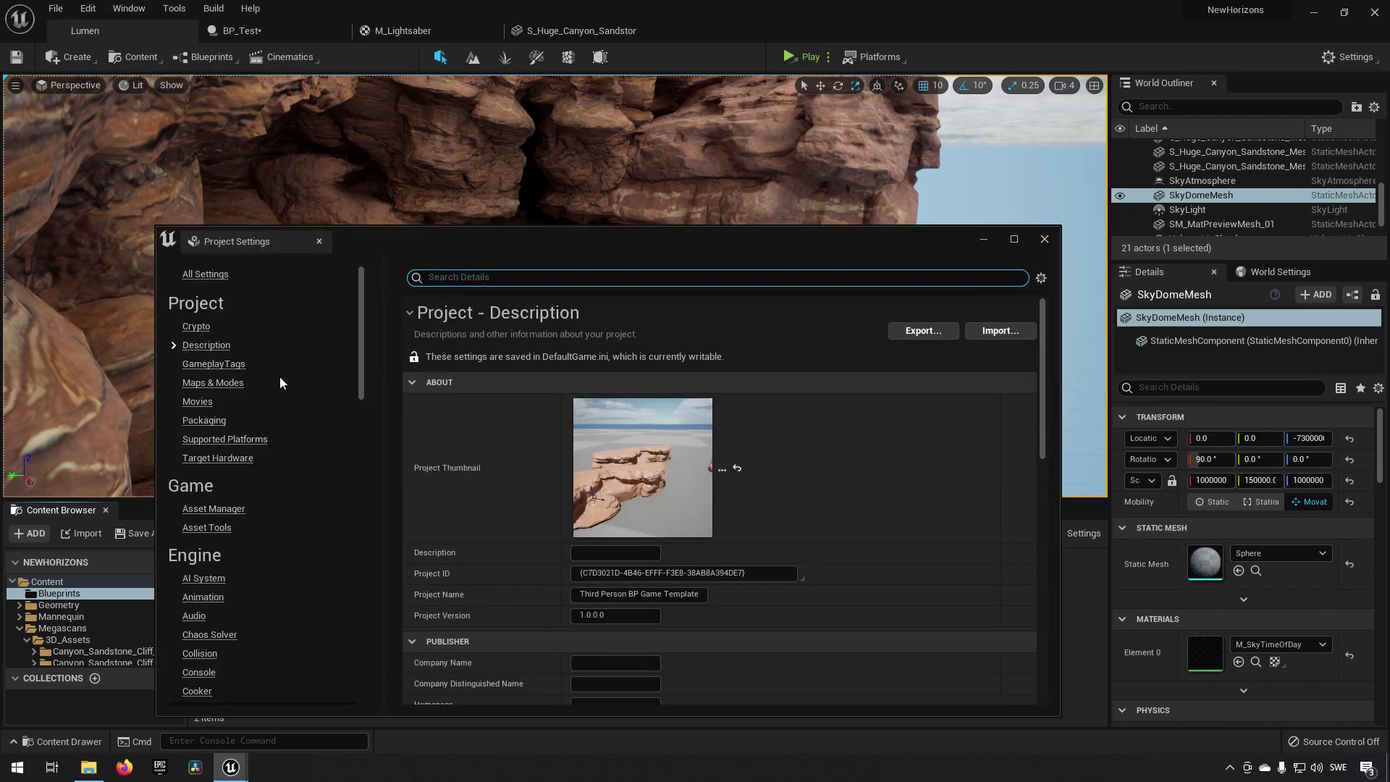
scroll(279, 377, "down", 5)
scroll(276, 399, "down", 5)
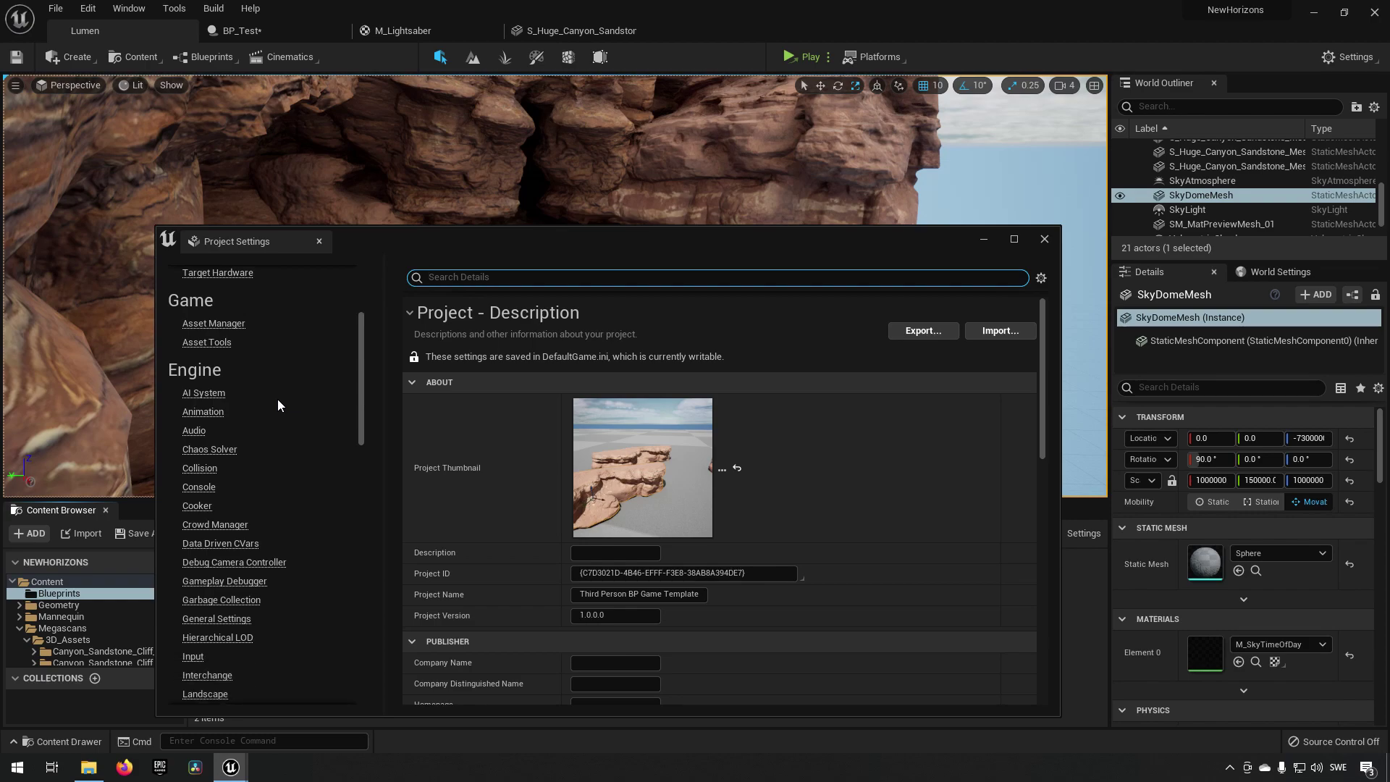
scroll(273, 416, "up", 3)
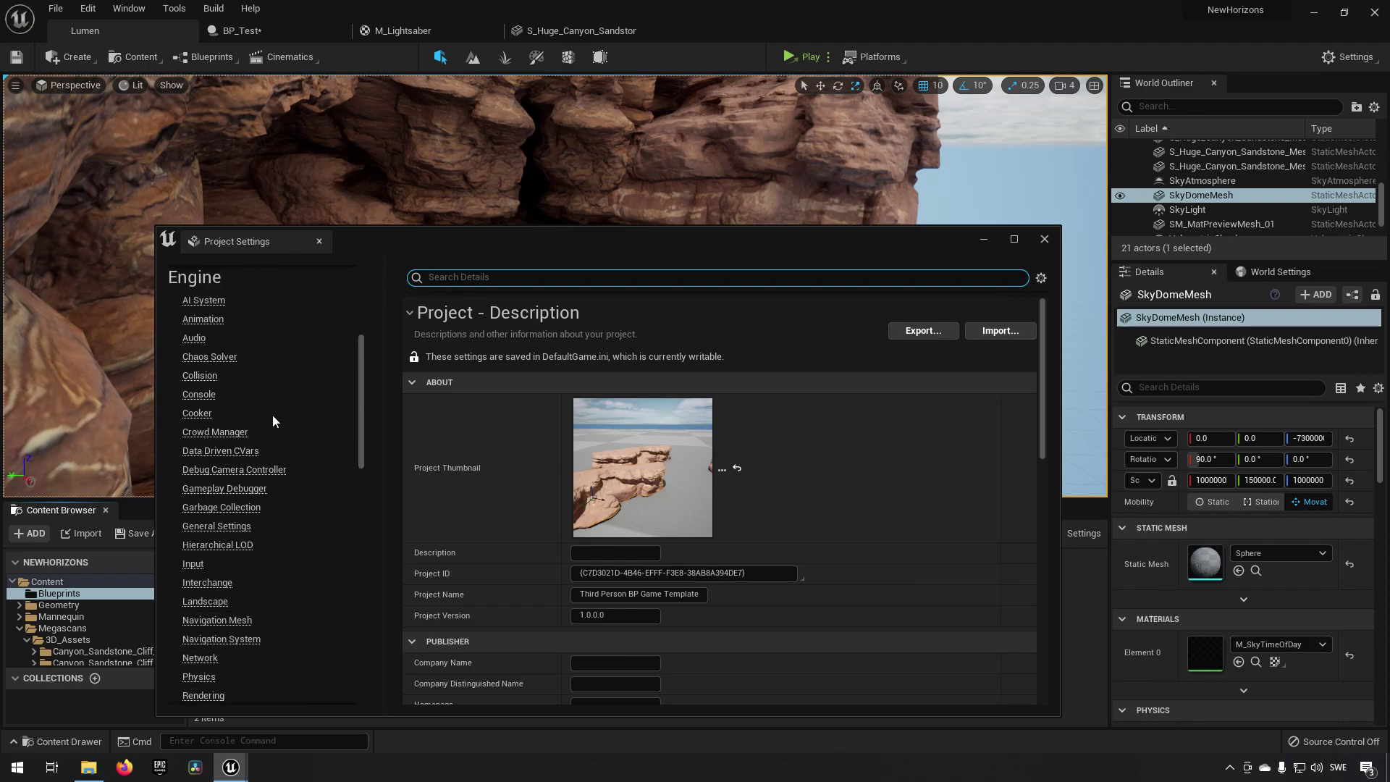
scroll(241, 443, "down", 2)
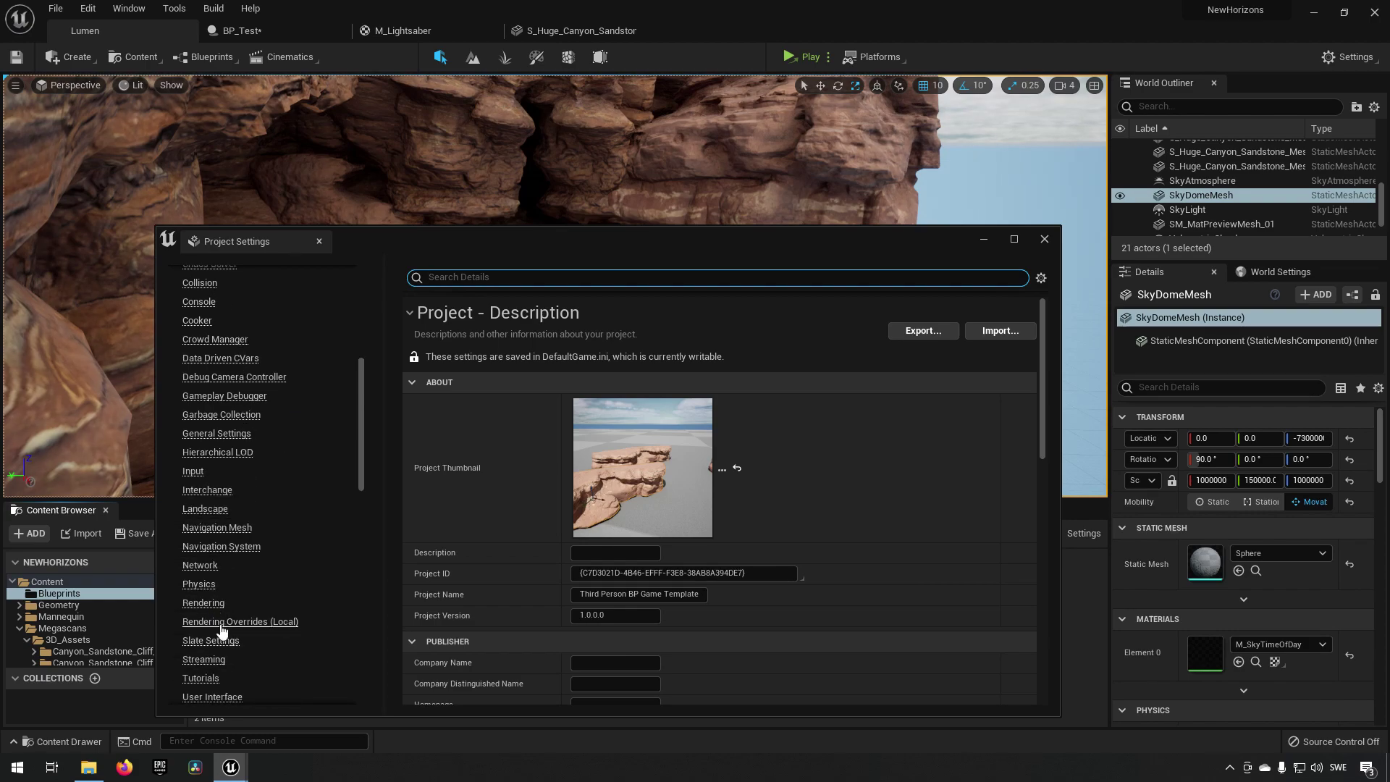
left_click(205, 603)
left_click_drag(264, 246, 659, 24)
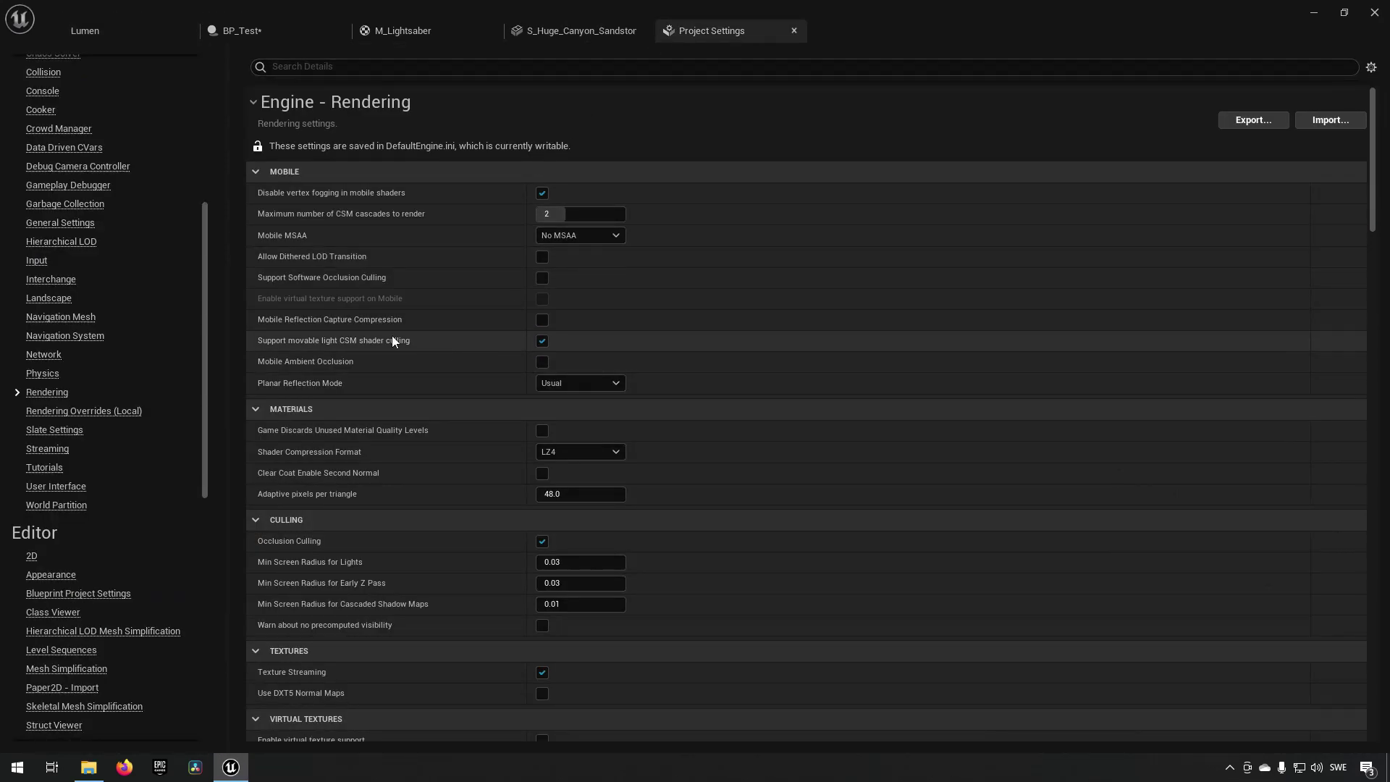
Examine the options for Dynamic Global Illumination Method, Reflection Method and Lumen's Software Ray Tracing Mode in the Rendering settings.
scroll(398, 391, "down", 5)
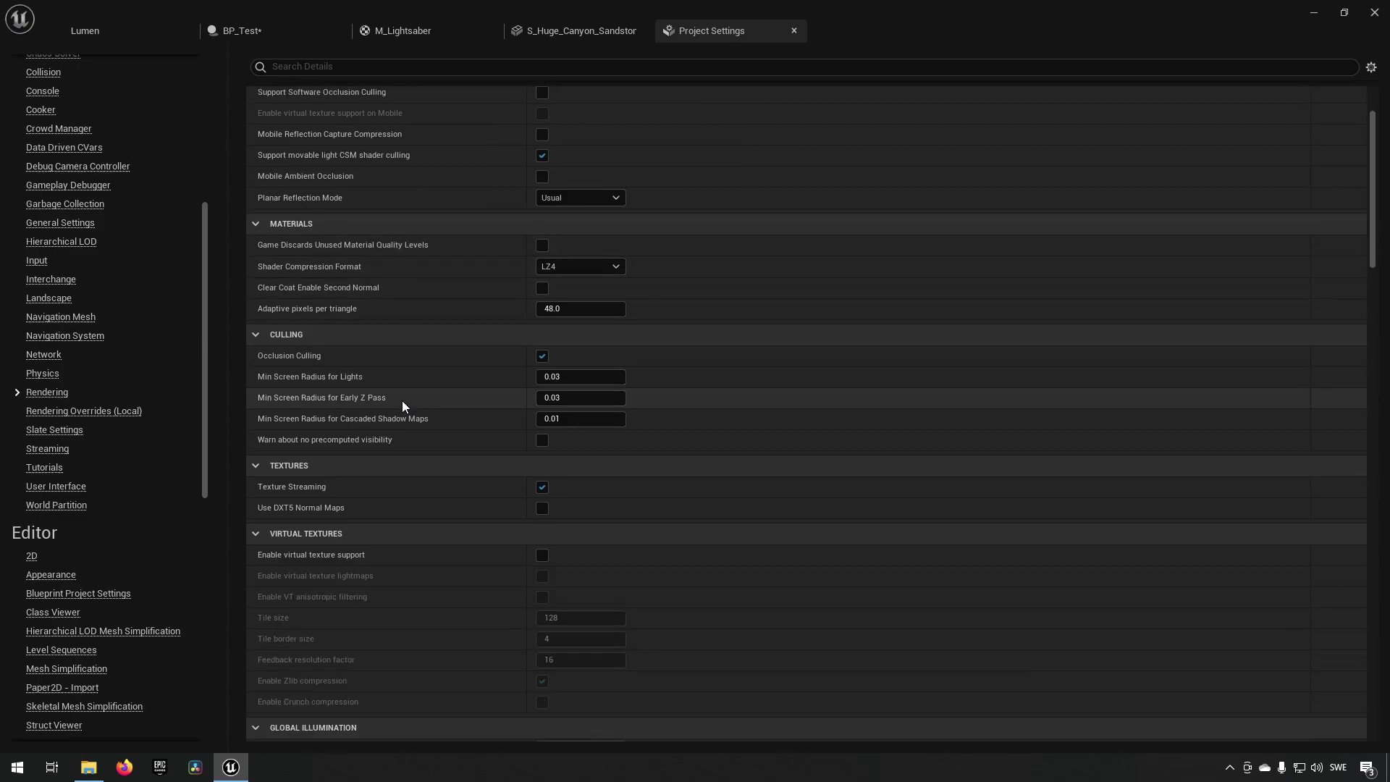
scroll(402, 407, "down", 4)
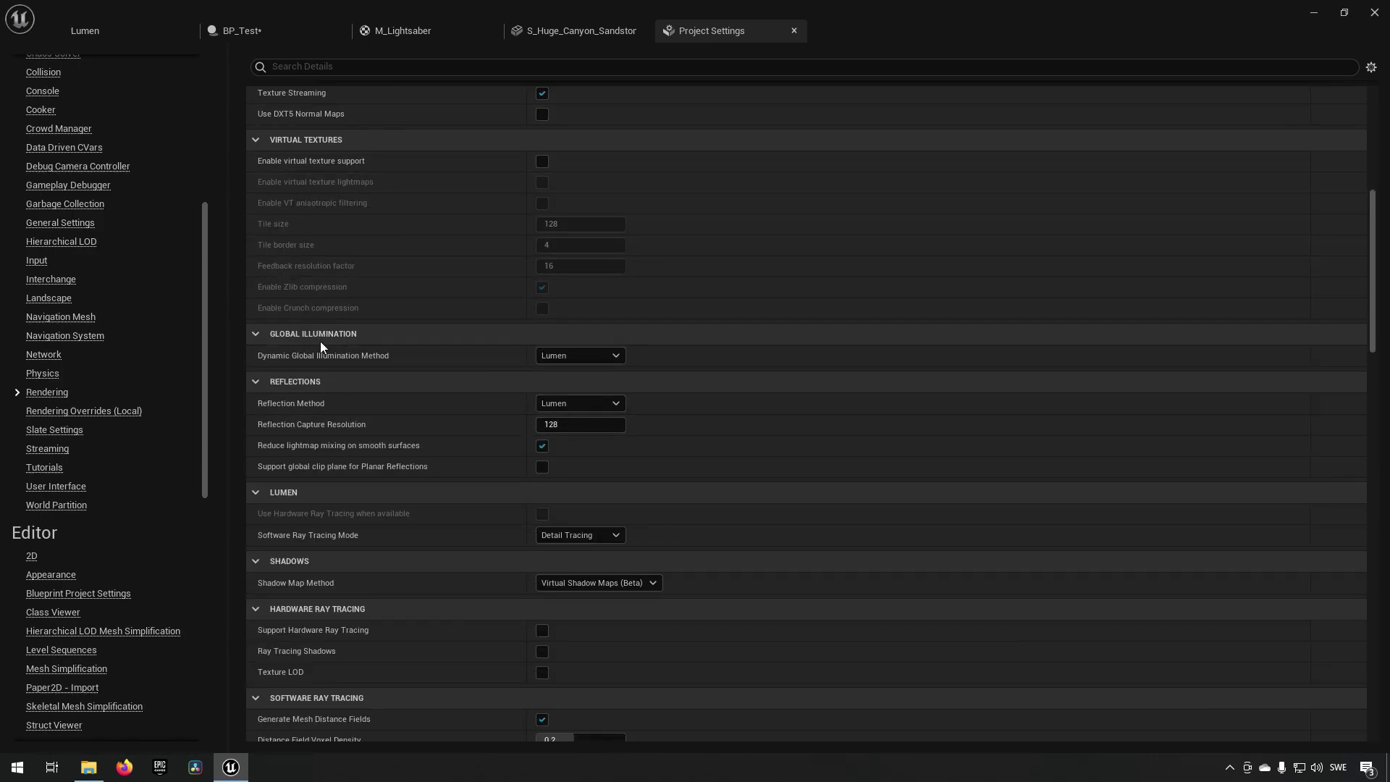
left_click(578, 358)
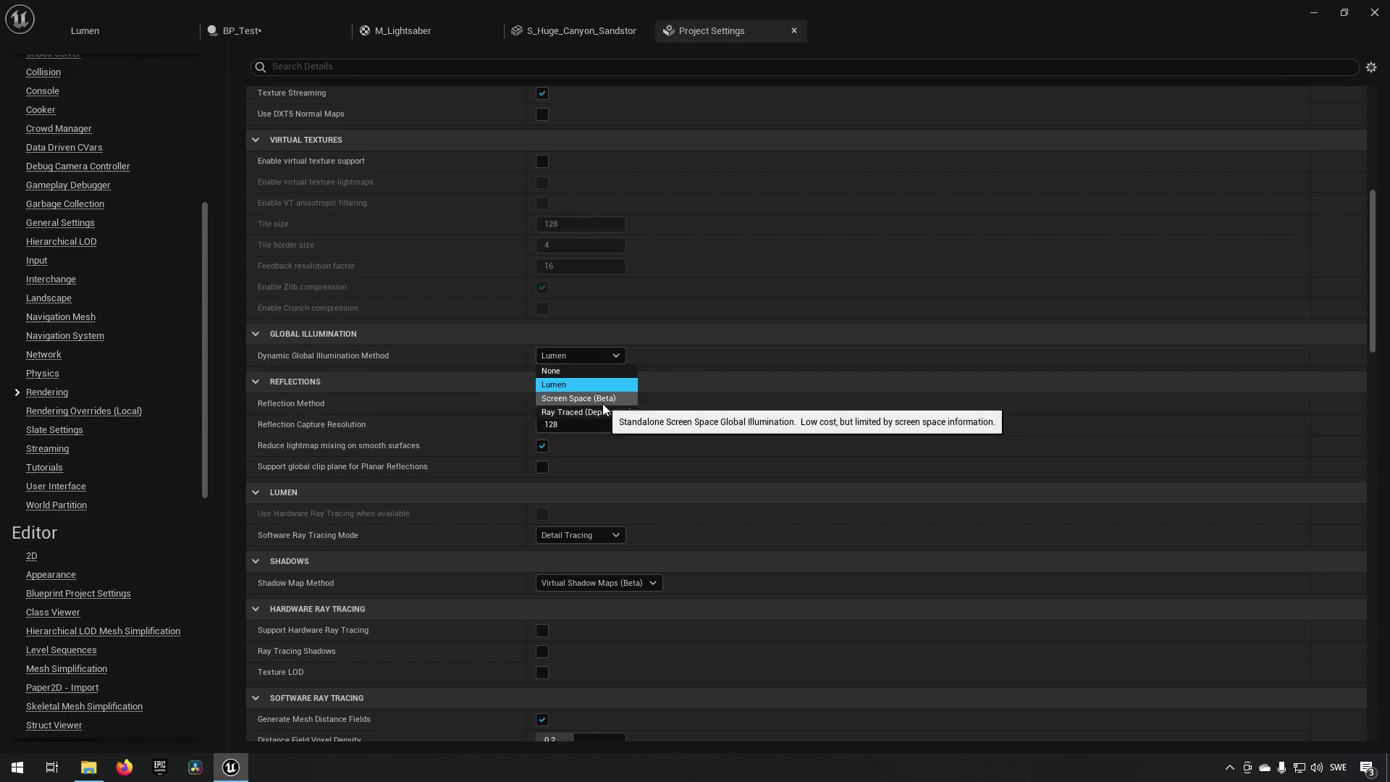
left_click(599, 358)
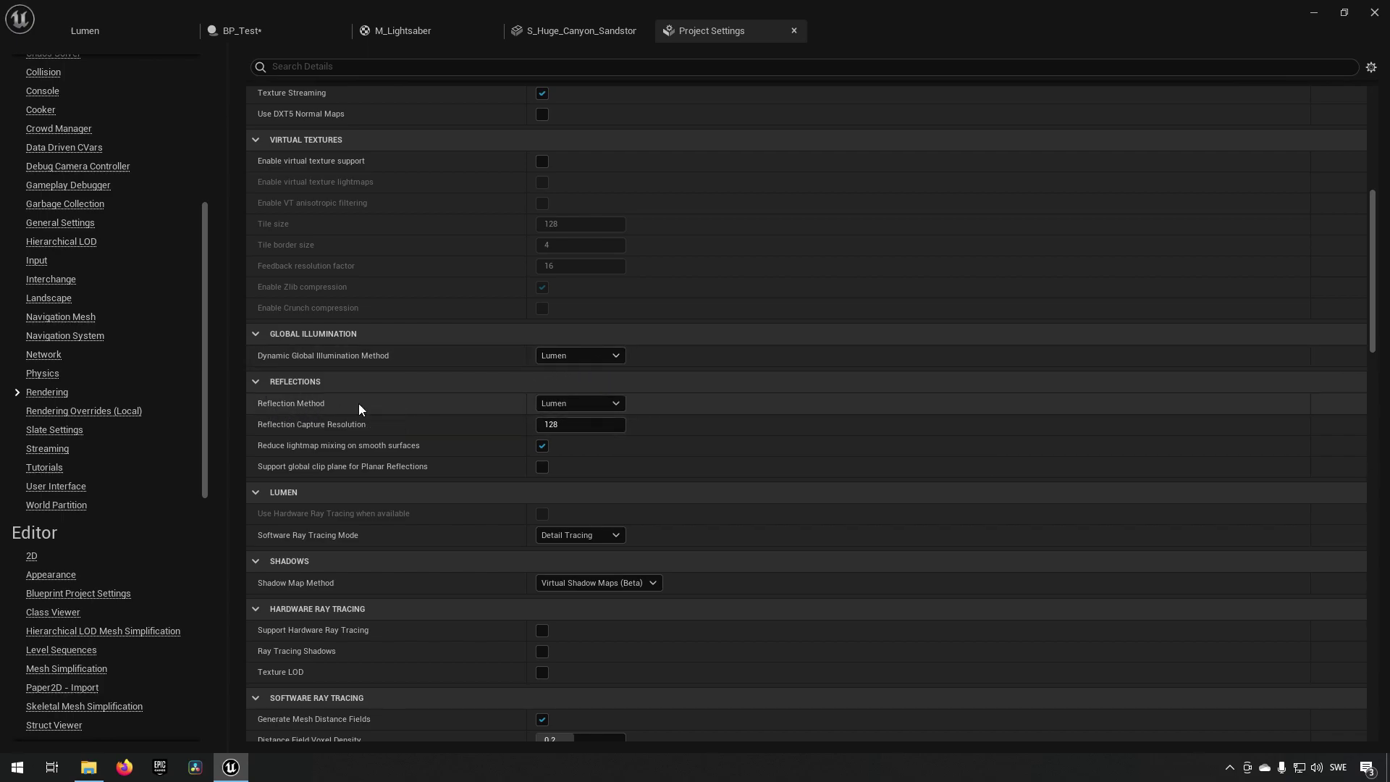
left_click(603, 405)
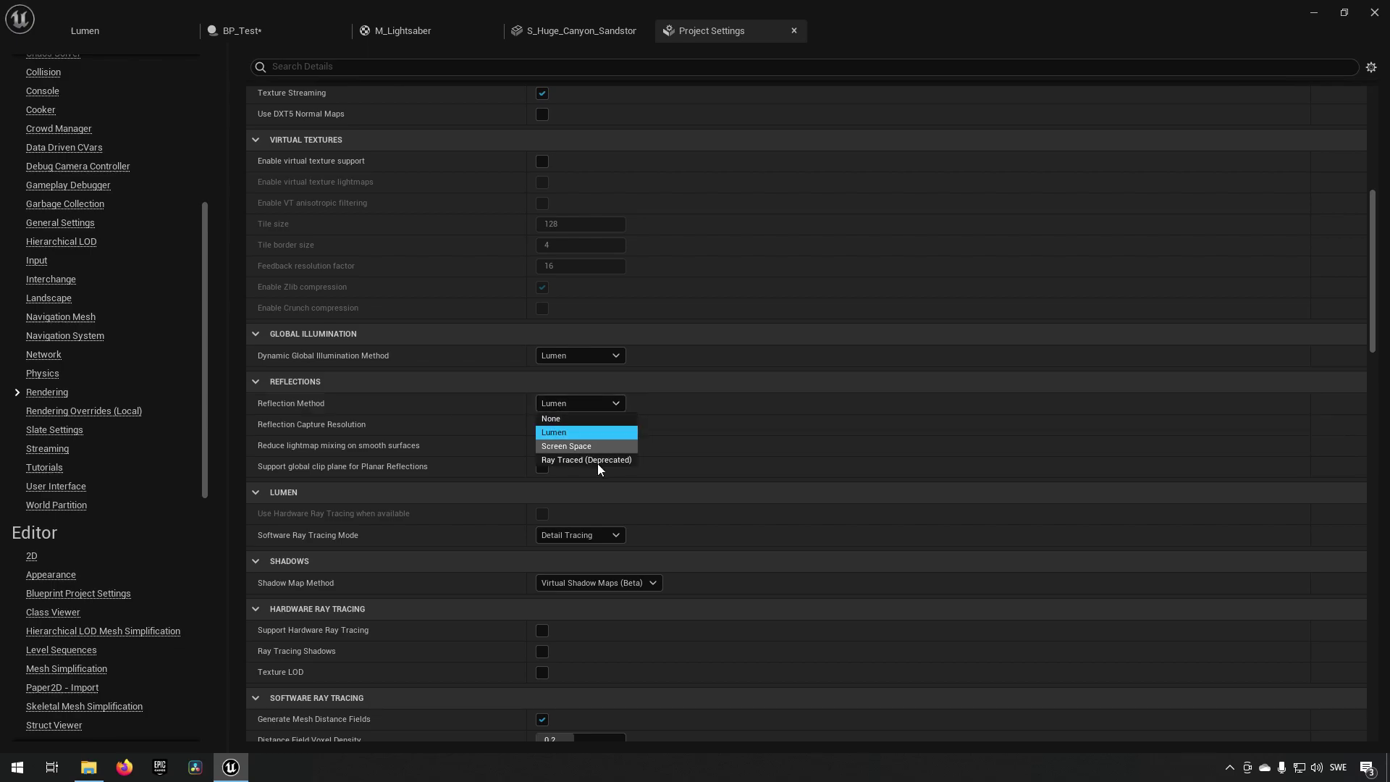
left_click(608, 395)
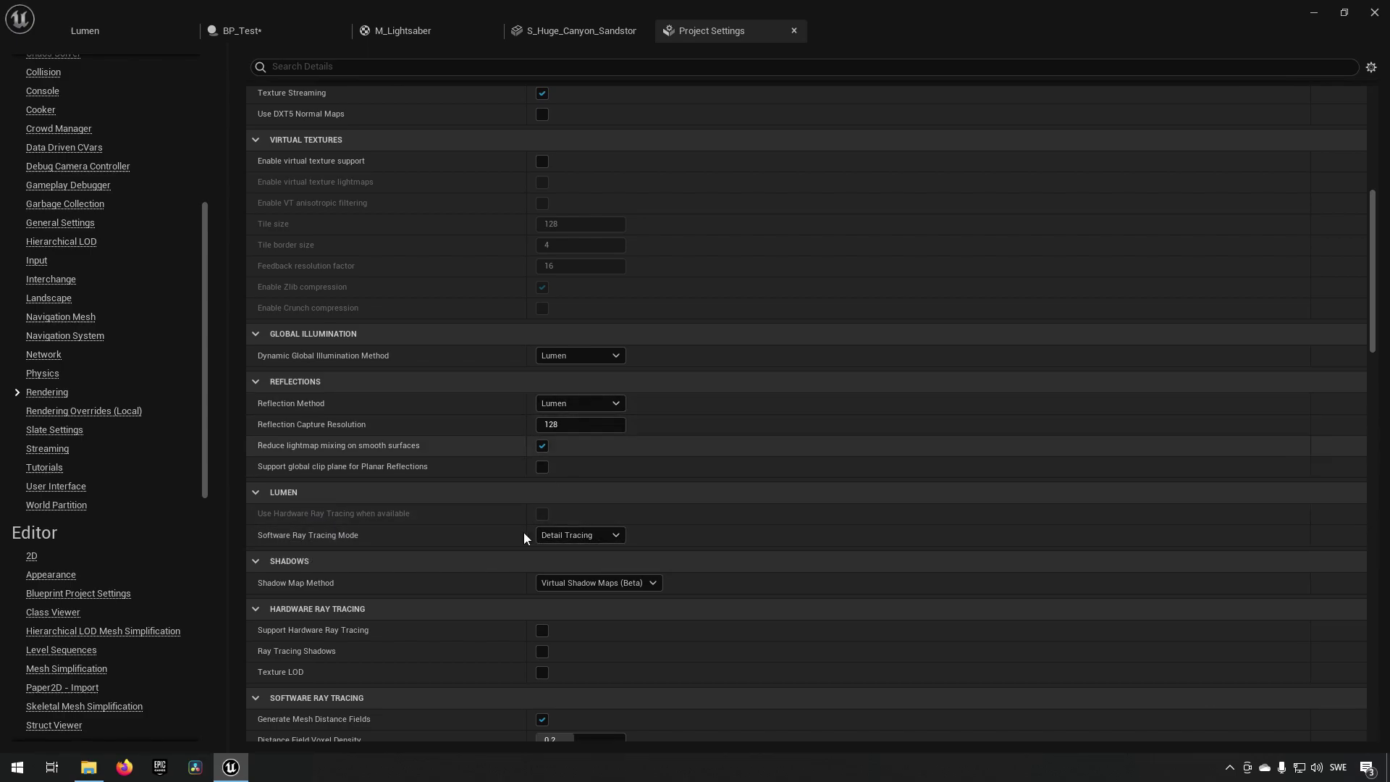
left_click(598, 536)
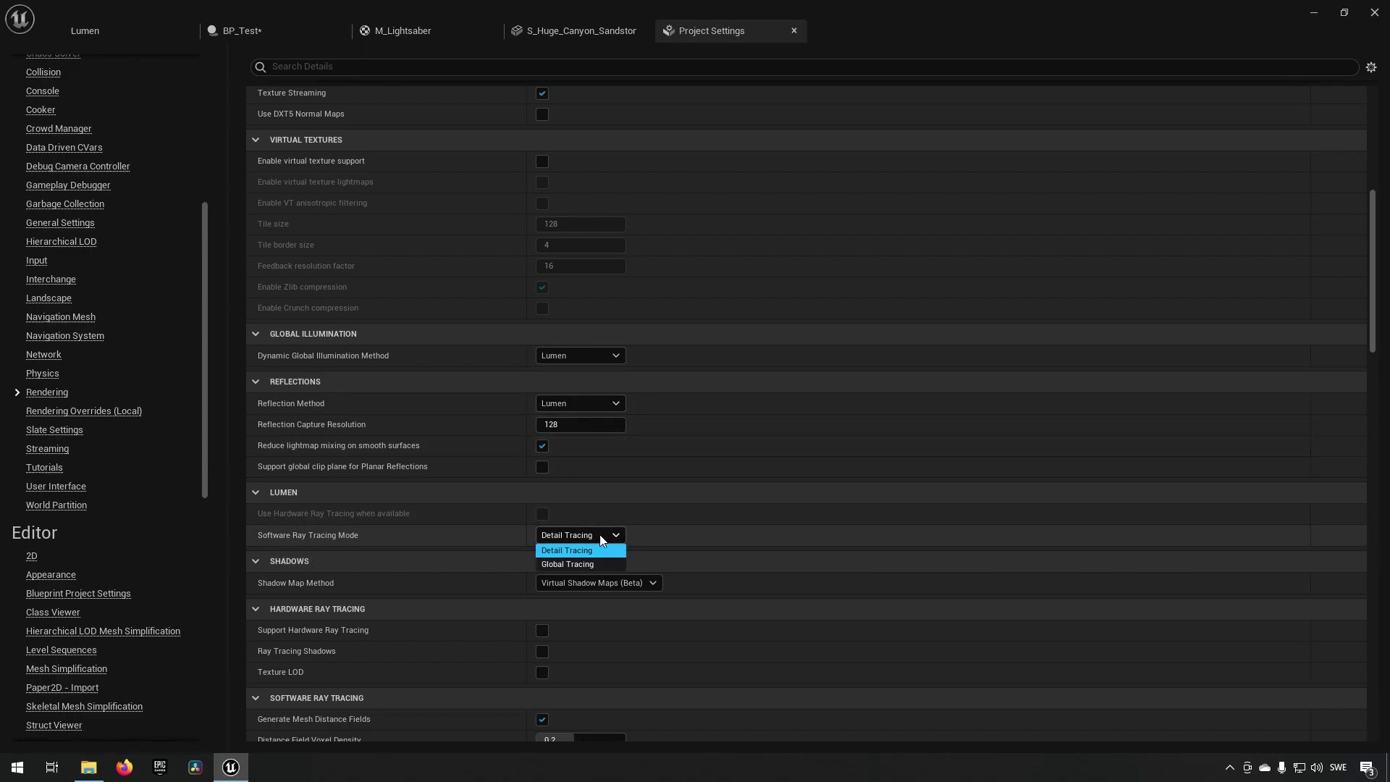
left_click(599, 534)
left_click(594, 406)
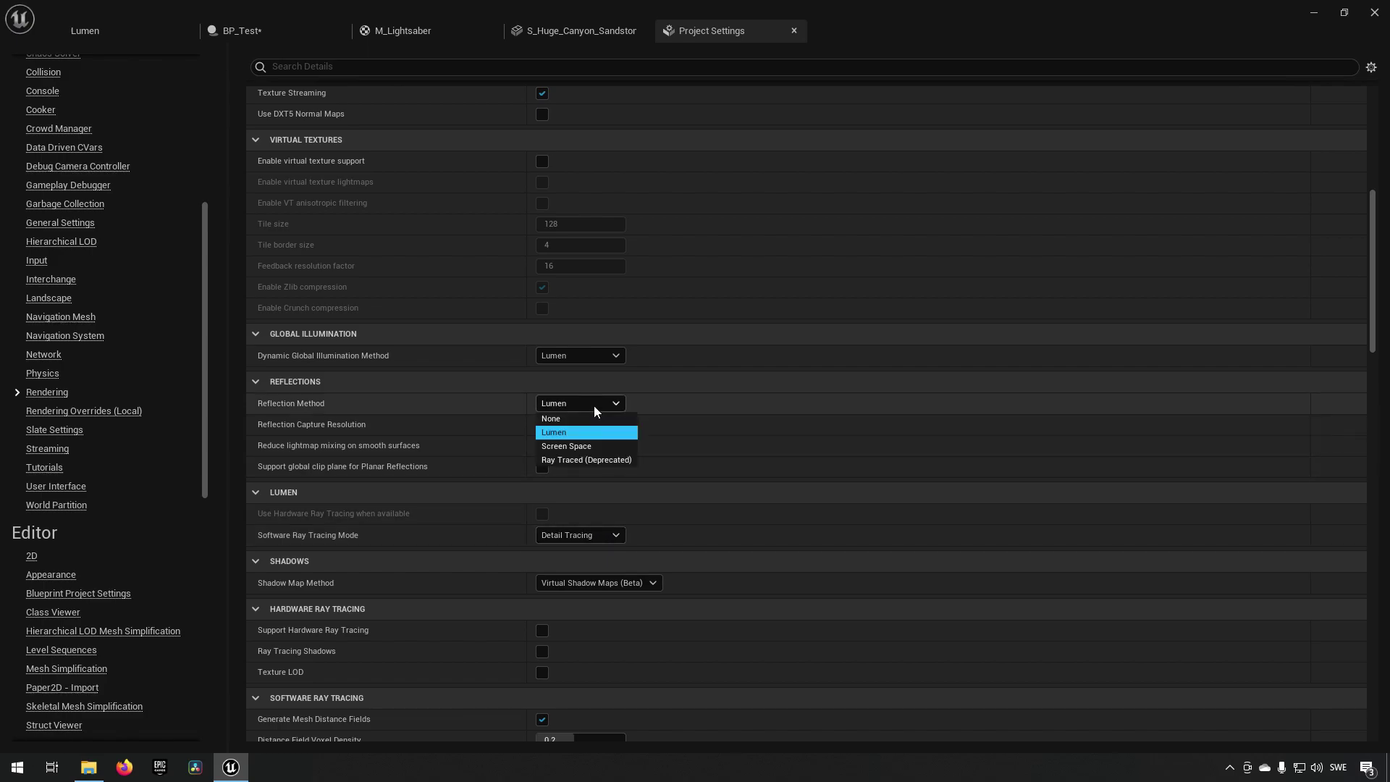
left_click(594, 405)
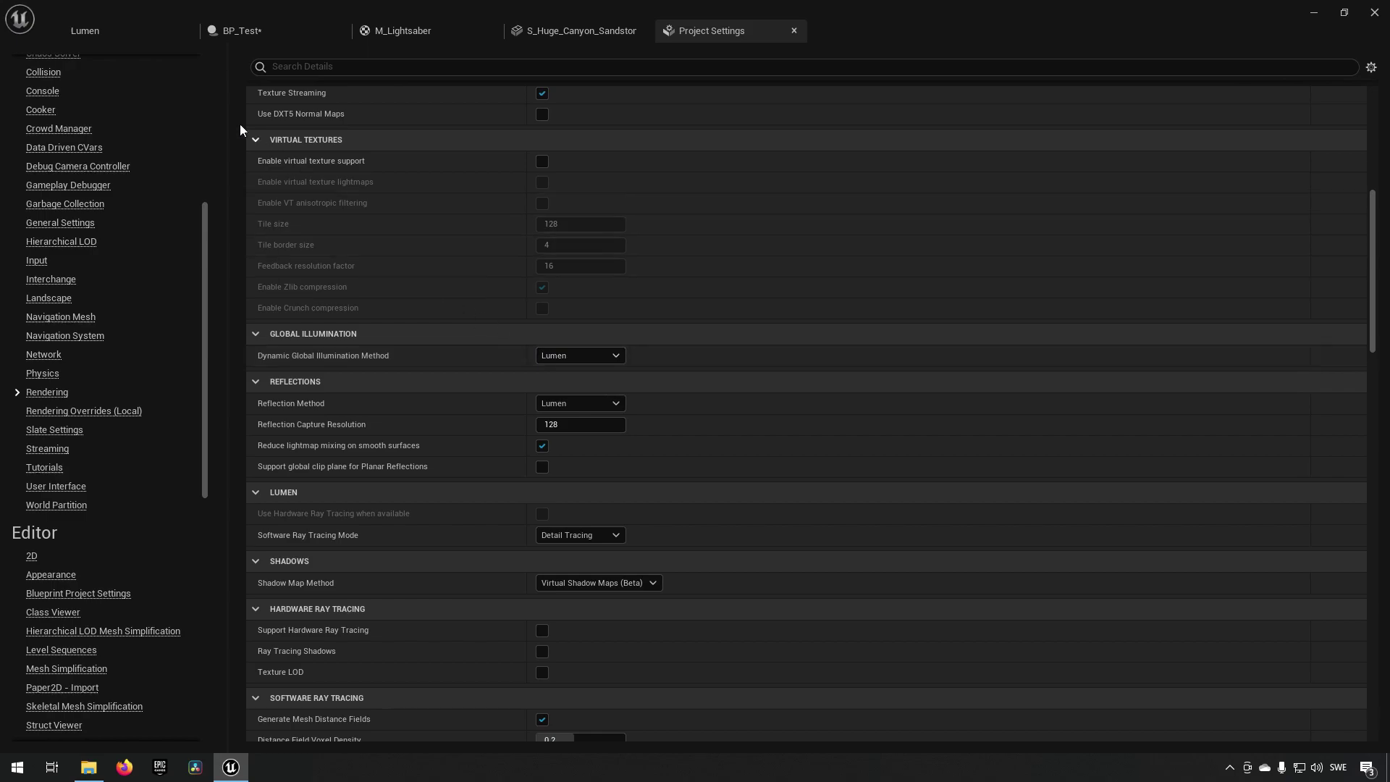
Return to the Lumen level and add a Post Process Volume to the scene.
left_click(135, 27)
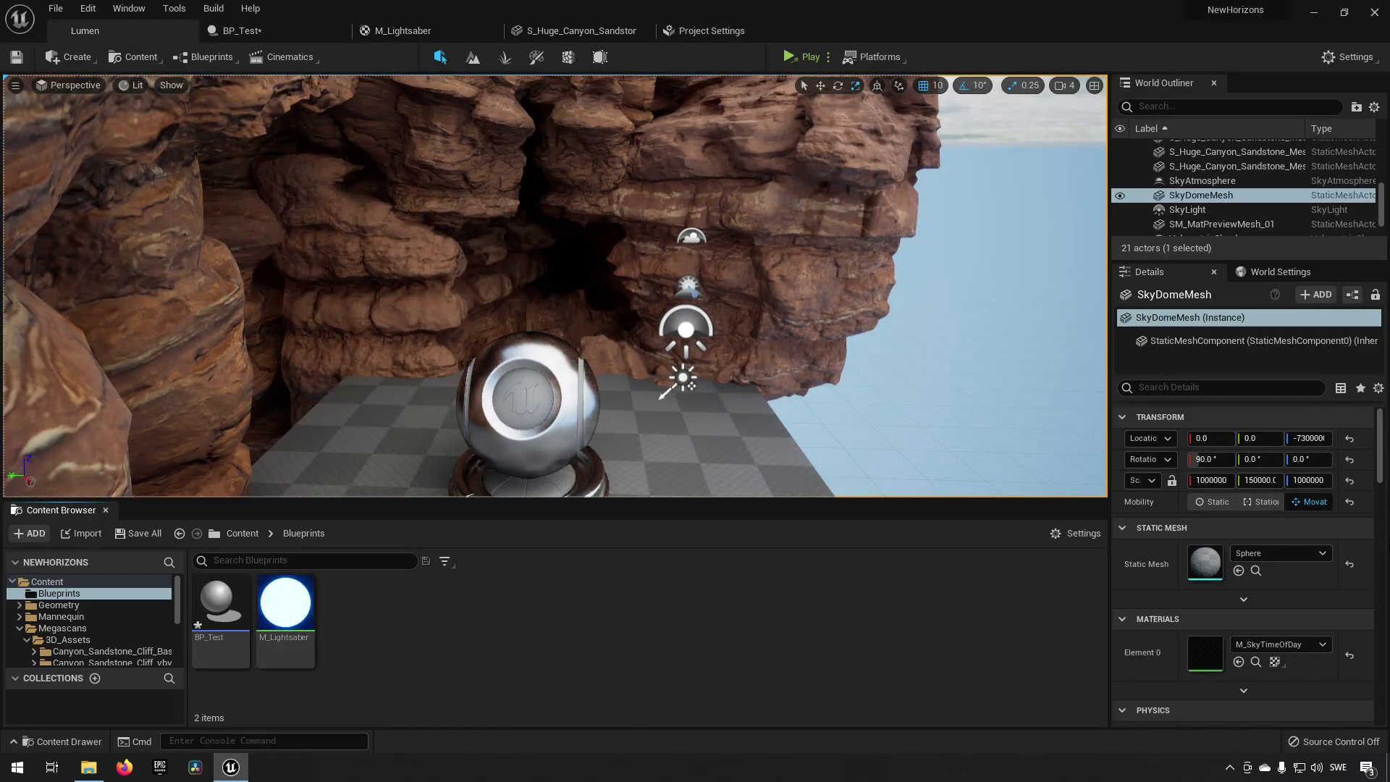
scroll(1243, 187, "down", 1)
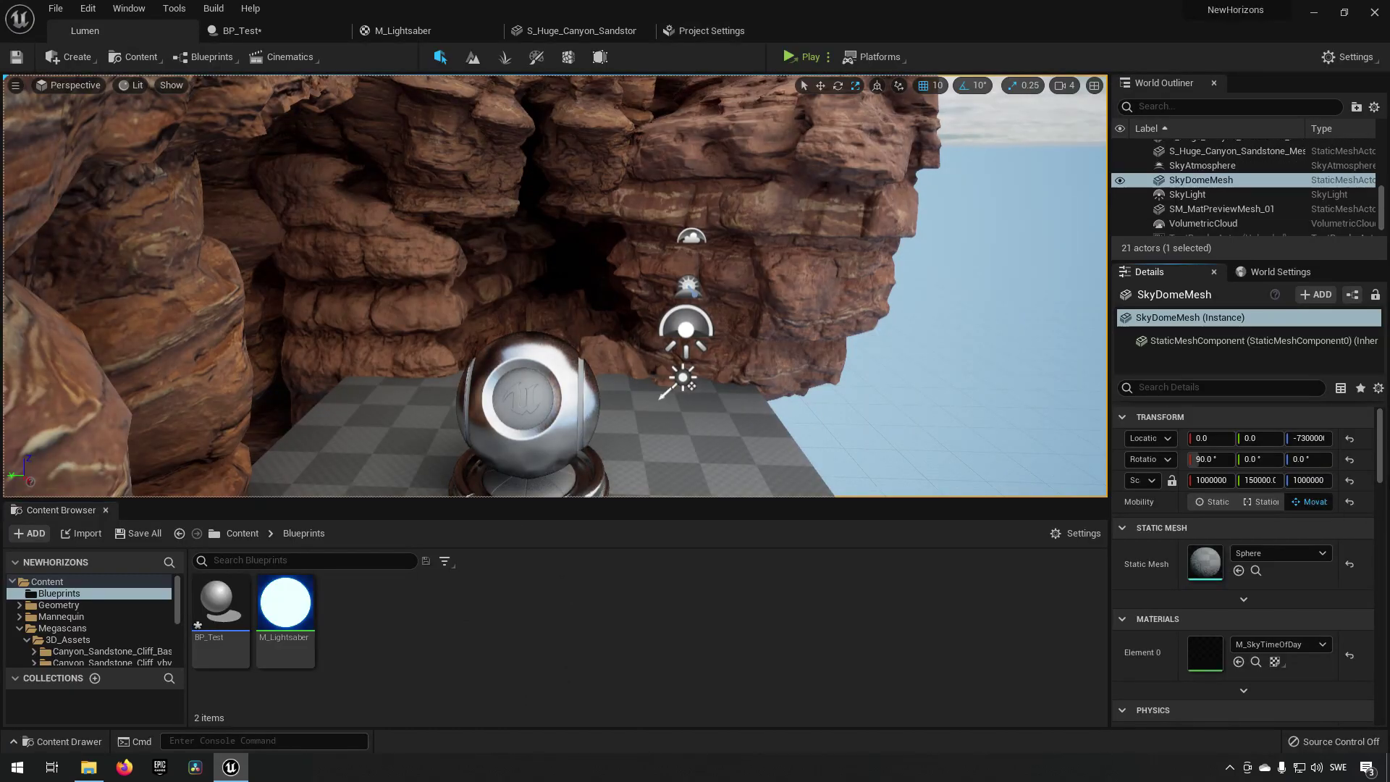
left_click(1262, 221)
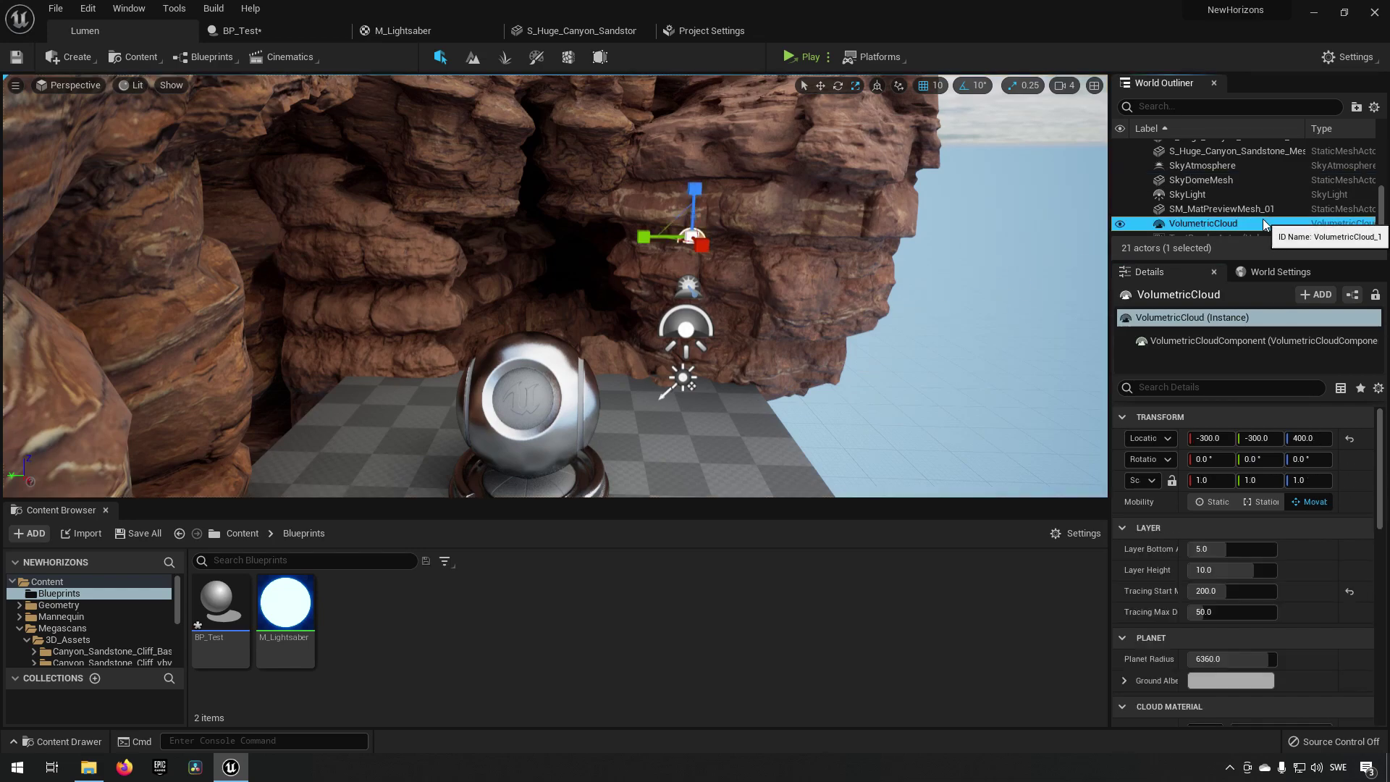
scroll(1263, 219, "up", 5)
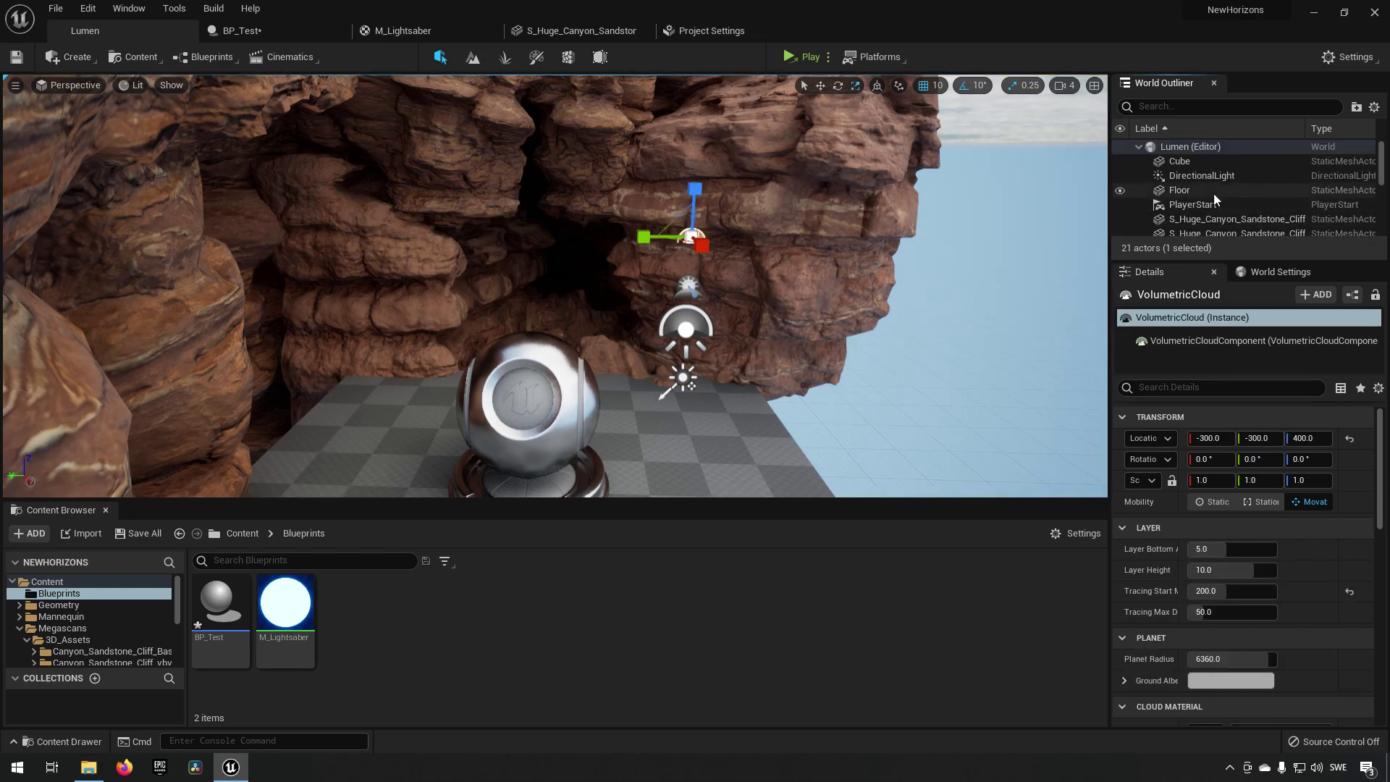
scroll(1214, 193, "down", 5)
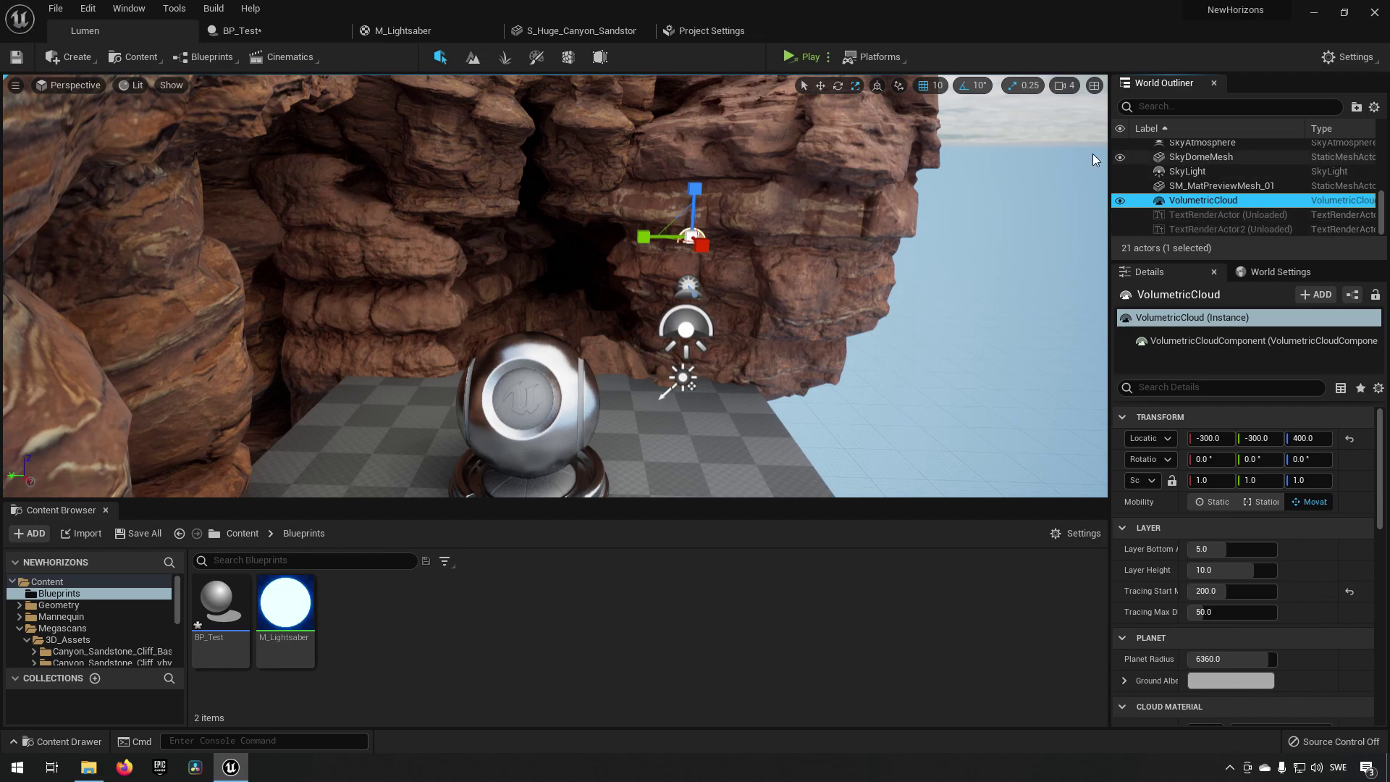
left_click(71, 58)
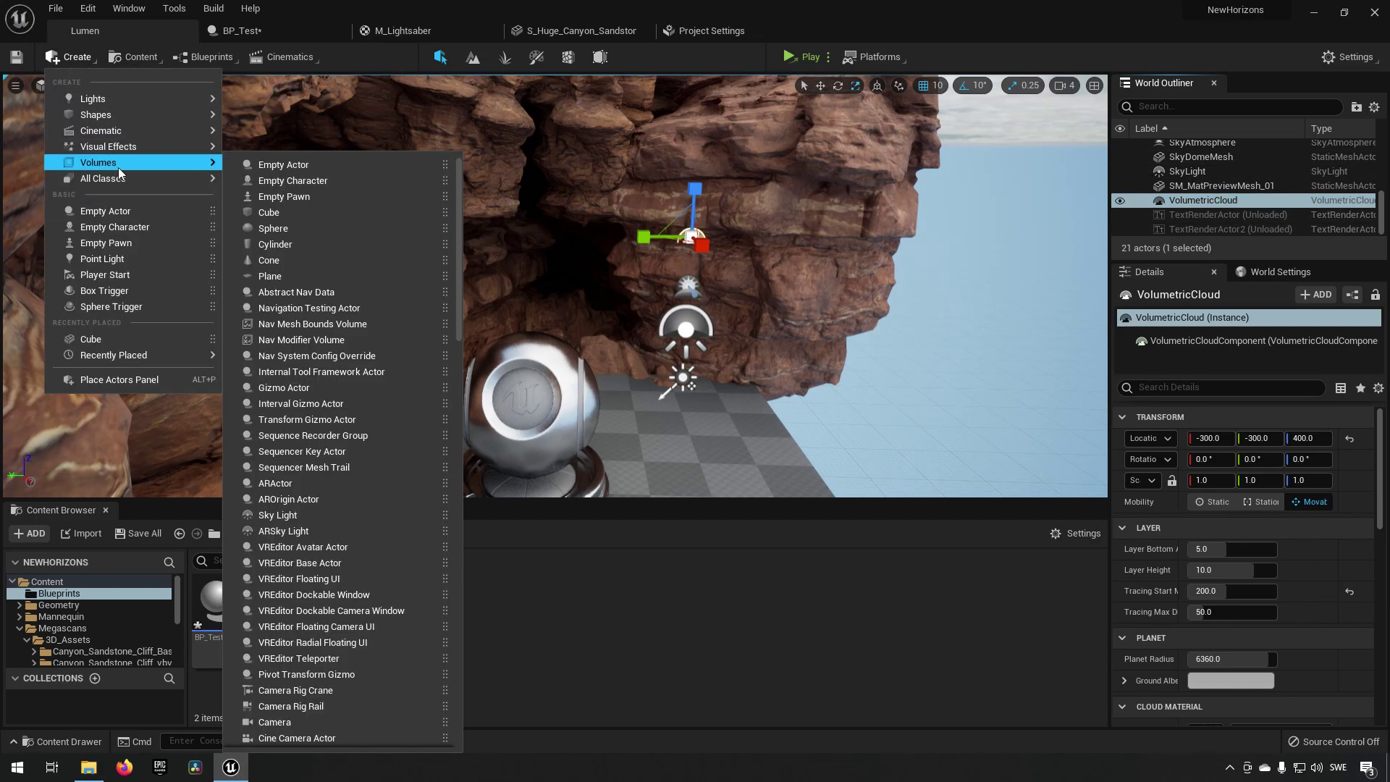
mouse_move(119, 167)
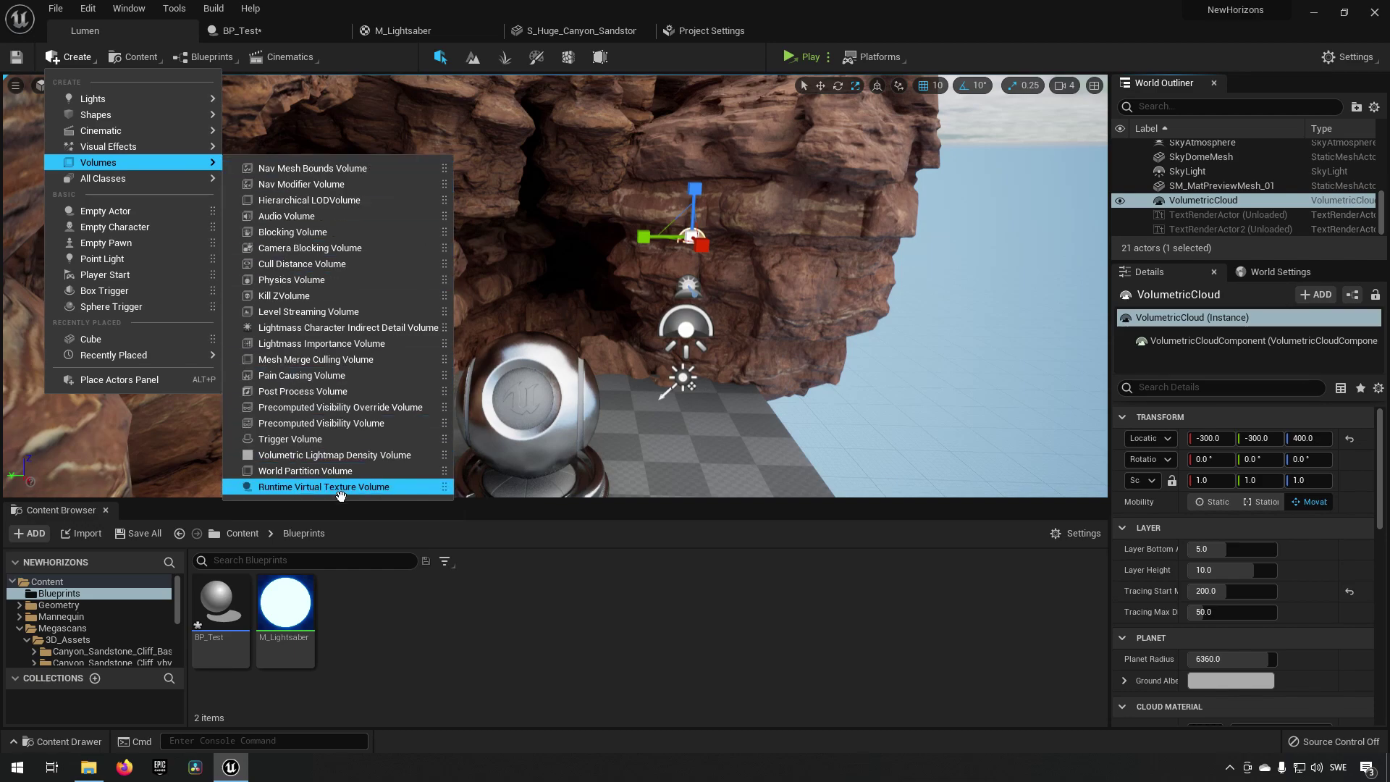
left_click(366, 403)
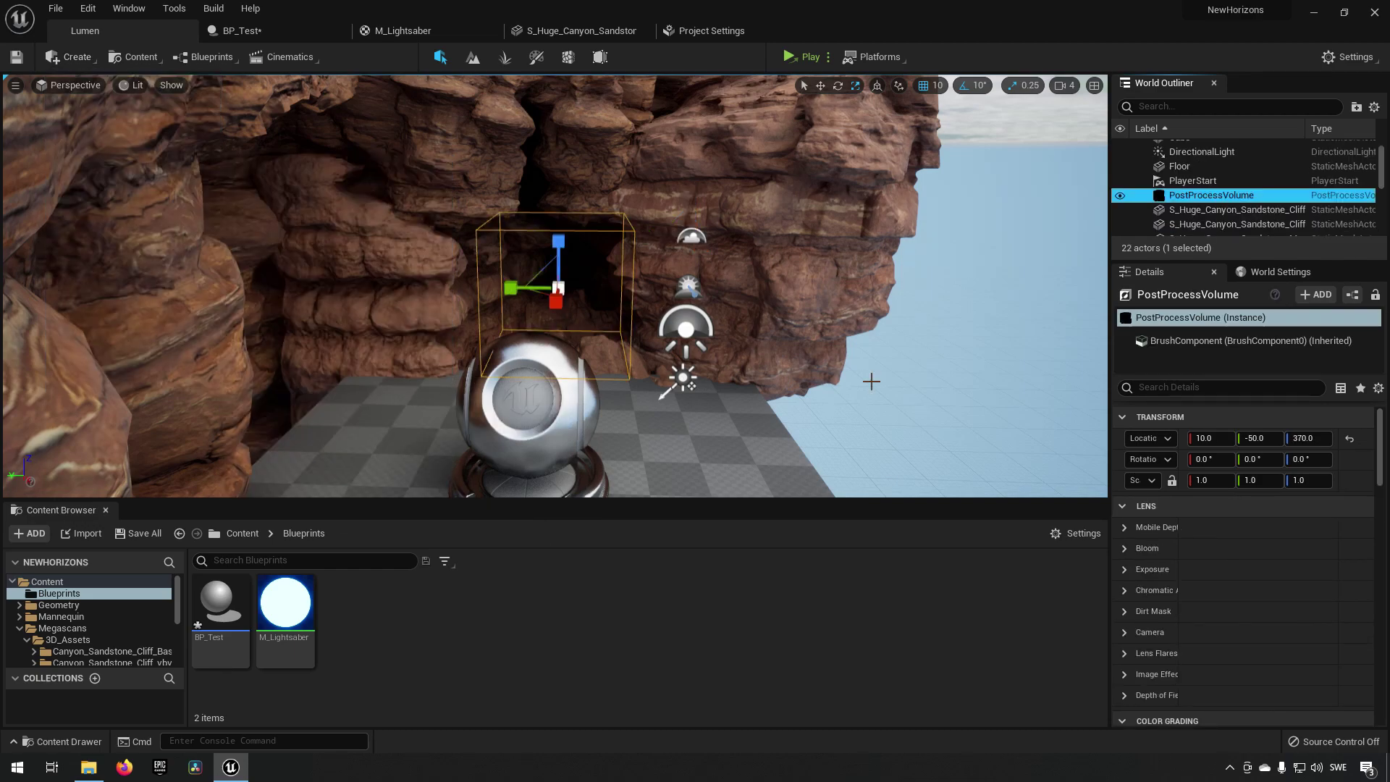
Filter the Post Process Volume's details by "lumen" and toggle the Global Illumination and Reflections Method overrides on and off again.
scroll(1166, 546, "down", 2)
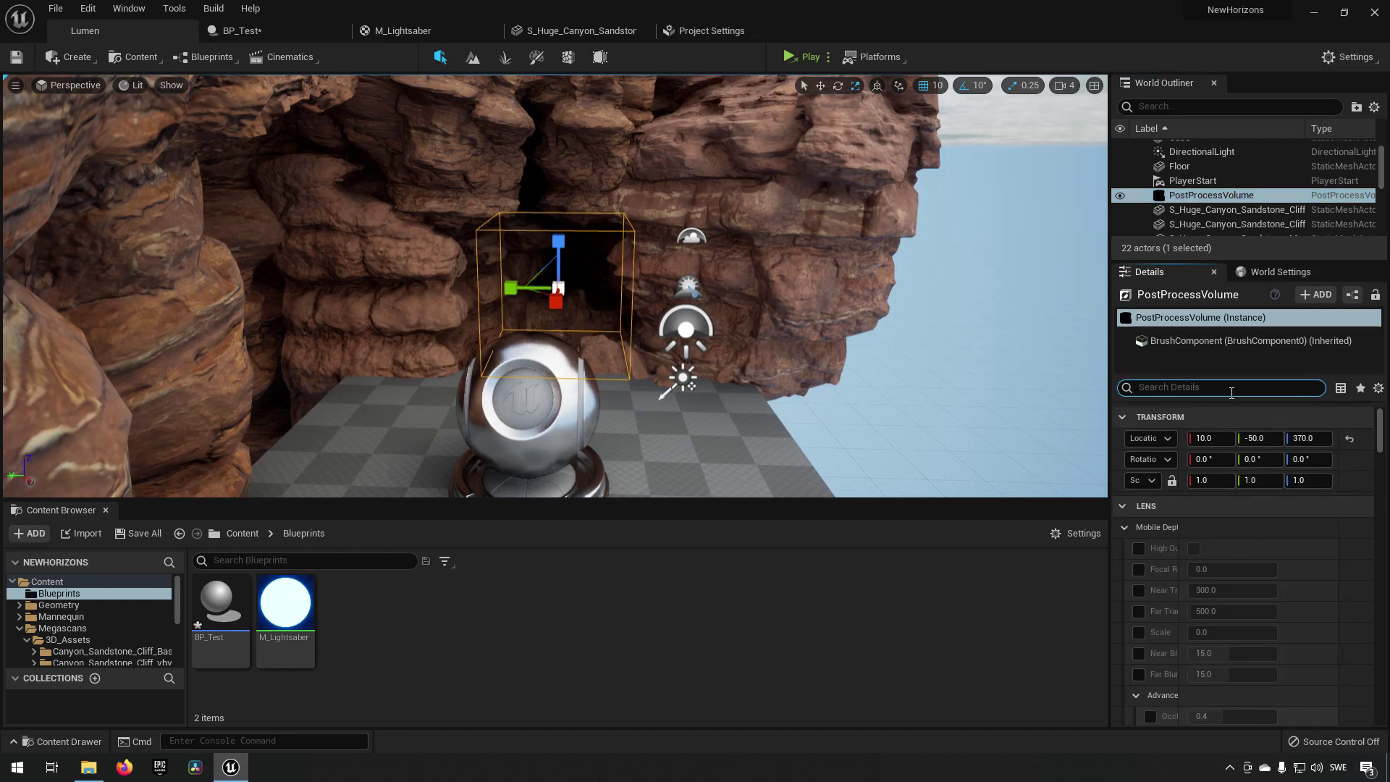
type("lumen")
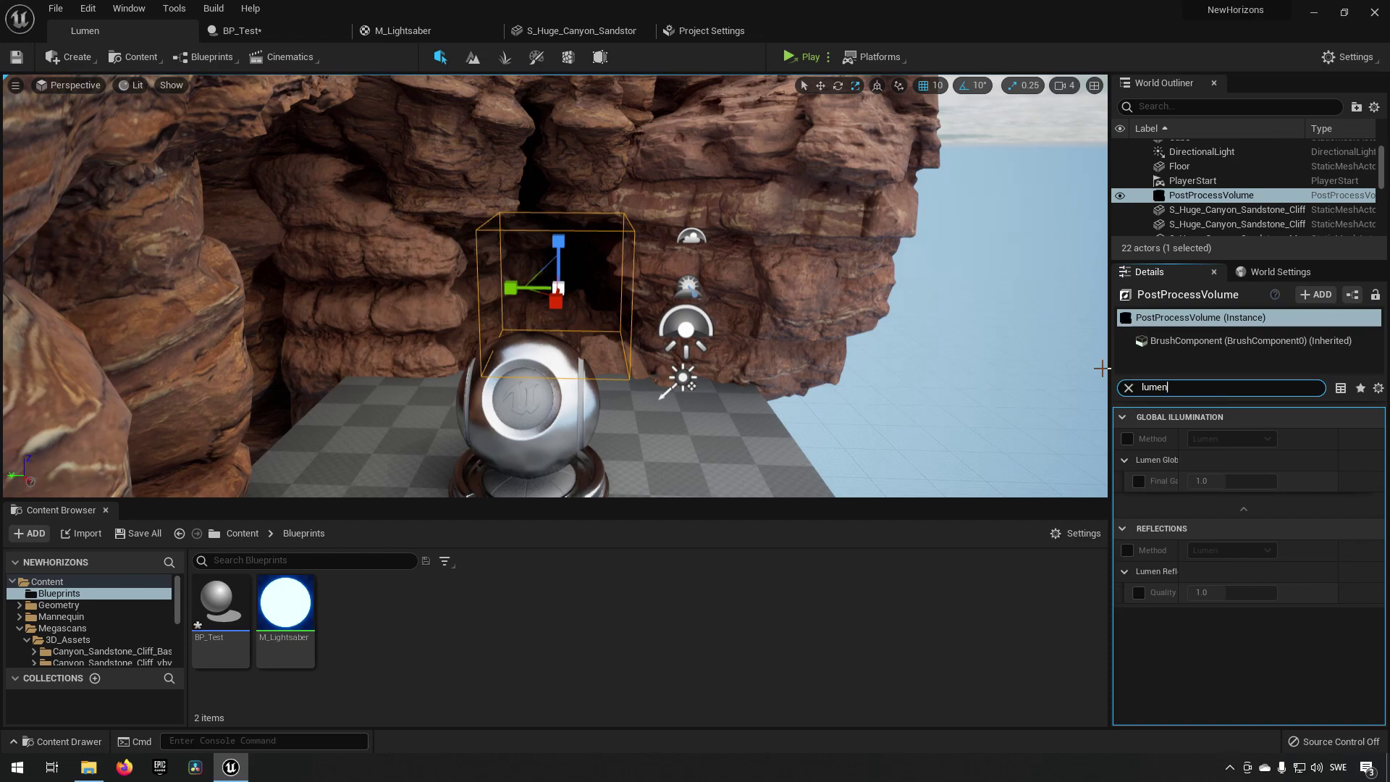
left_click(1123, 447)
left_click(1127, 439)
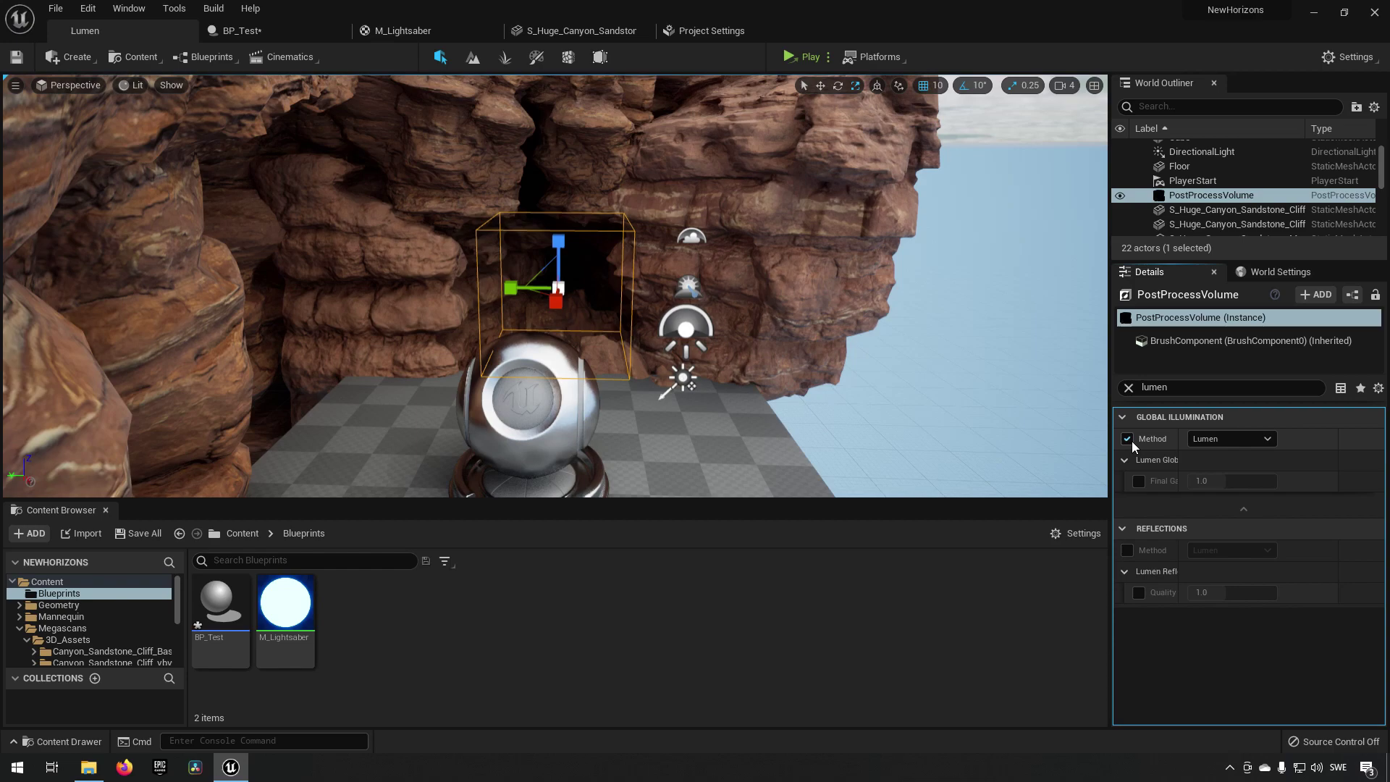
left_click(1128, 440)
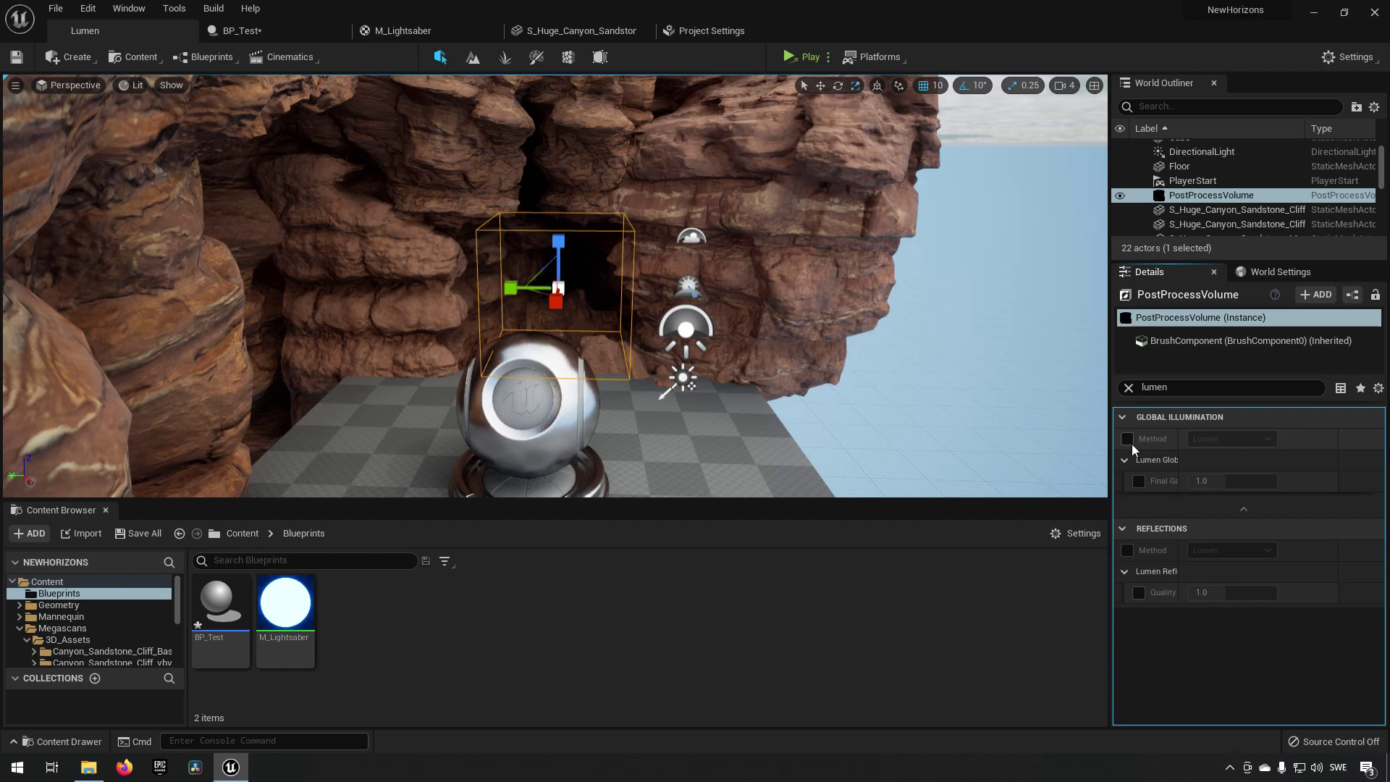
left_click(1127, 551)
left_click(1127, 551)
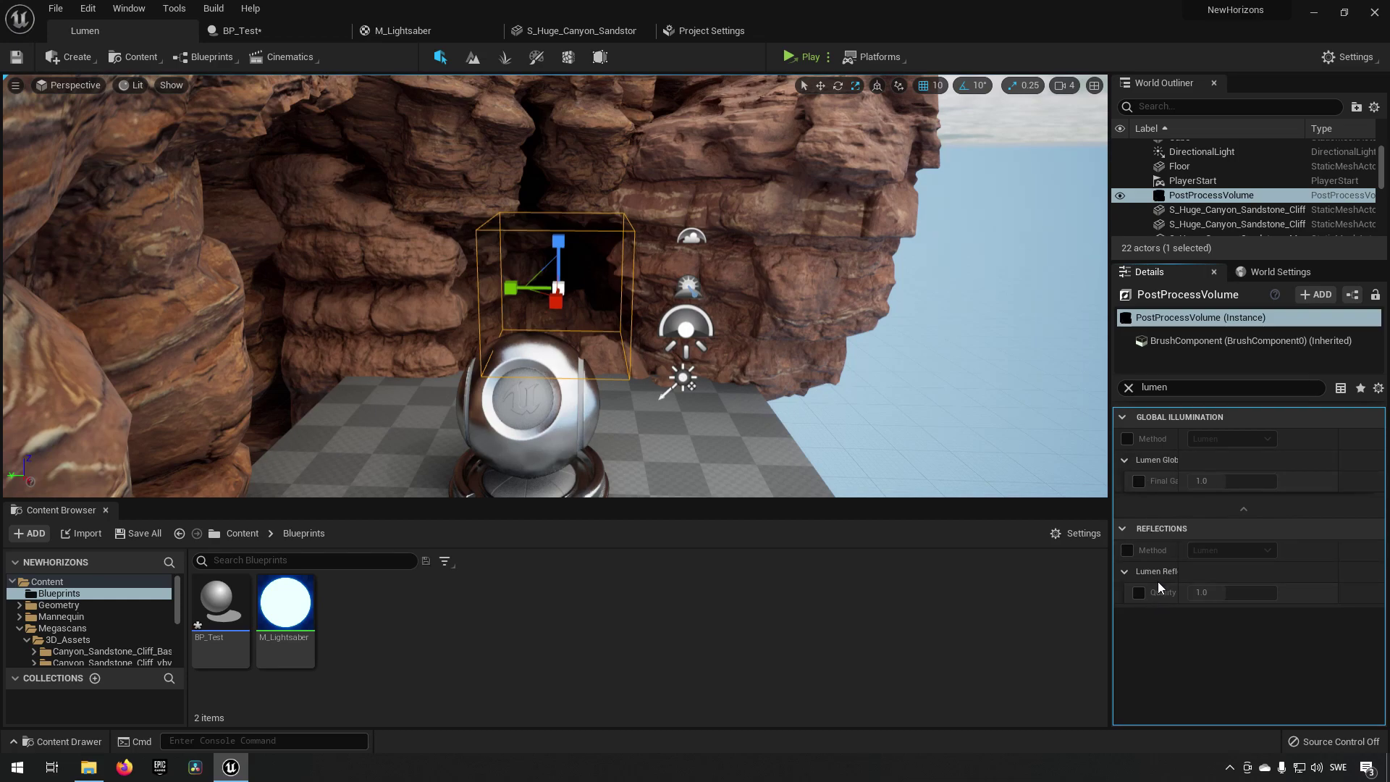
Filter the Post Process Volume's details by "intensity" and locate the Global Illumination intensity setting.
left_click(1193, 397)
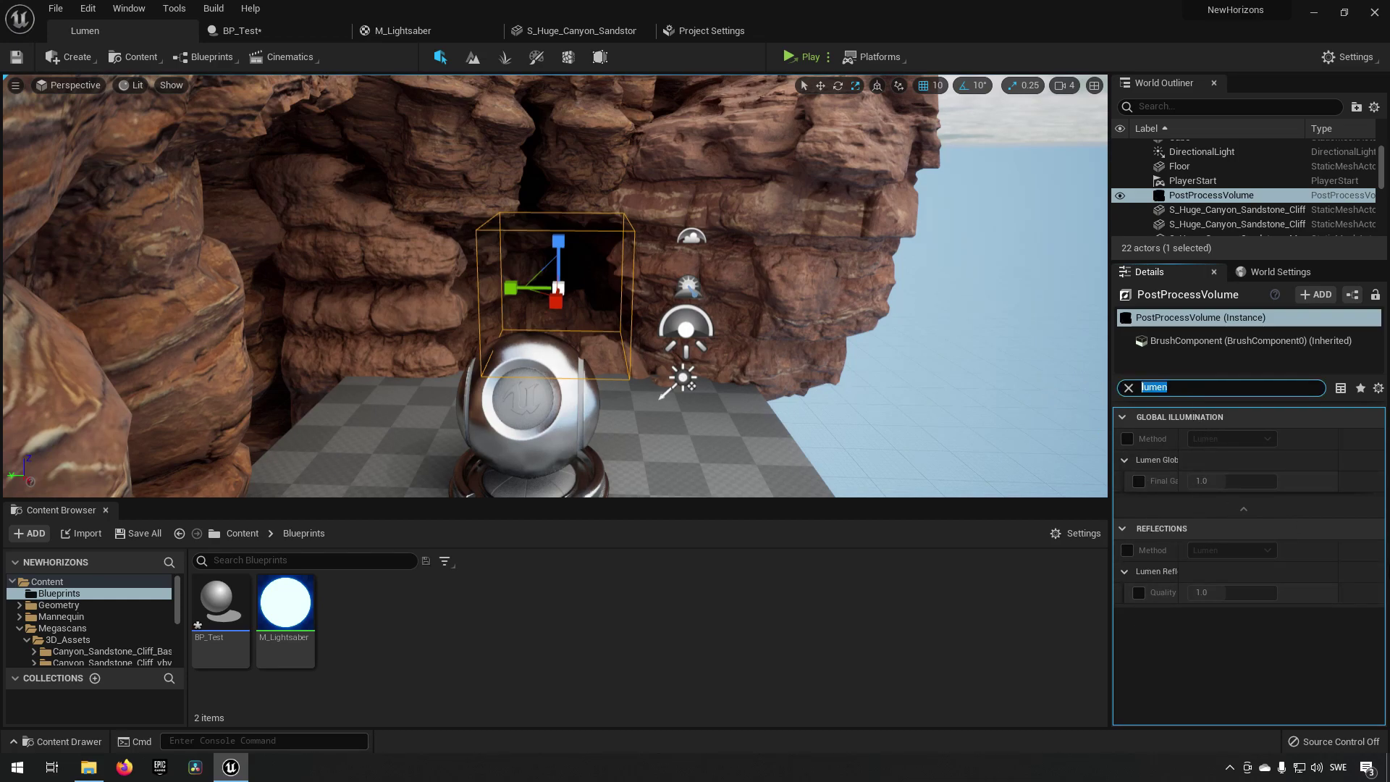
type("intenstiy")
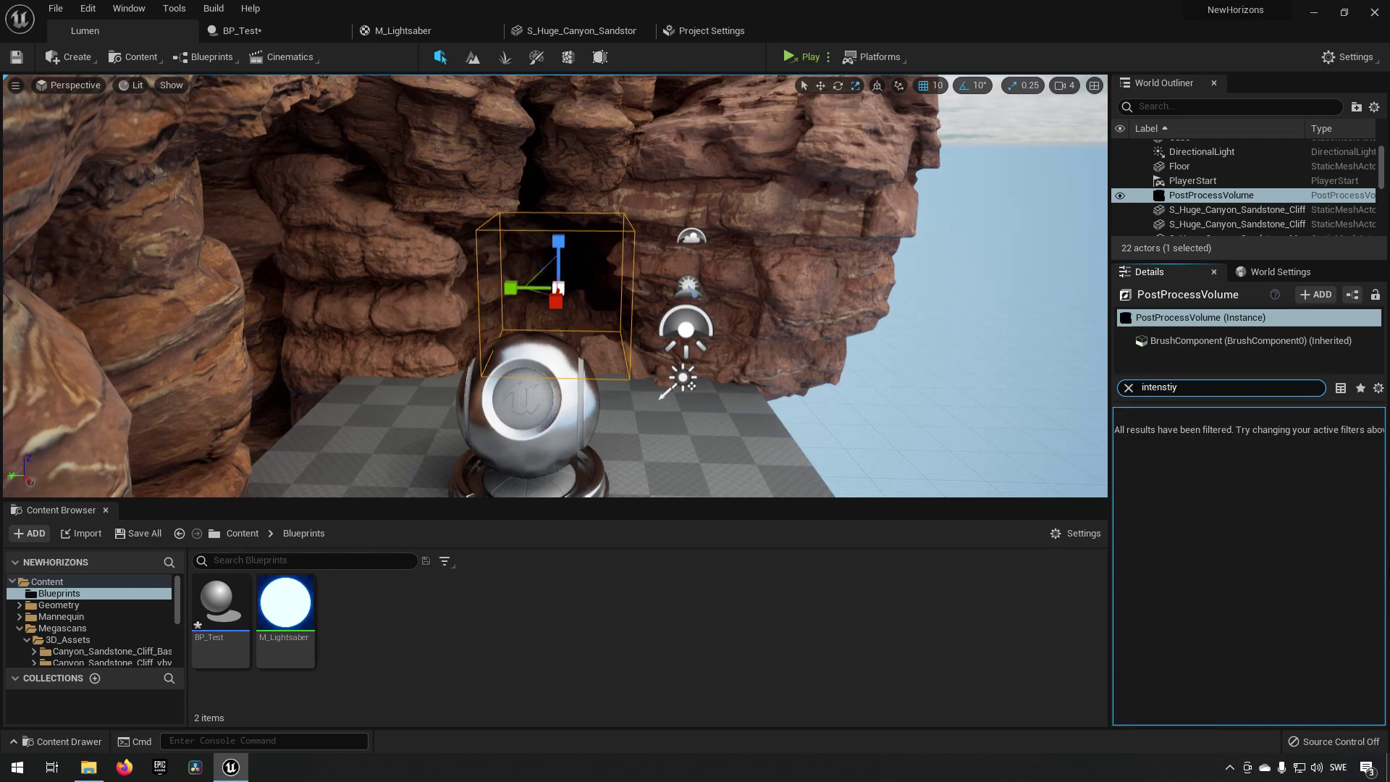
key("BackSpace")
key("BackSpace")
key("BackSpace")
type("it")
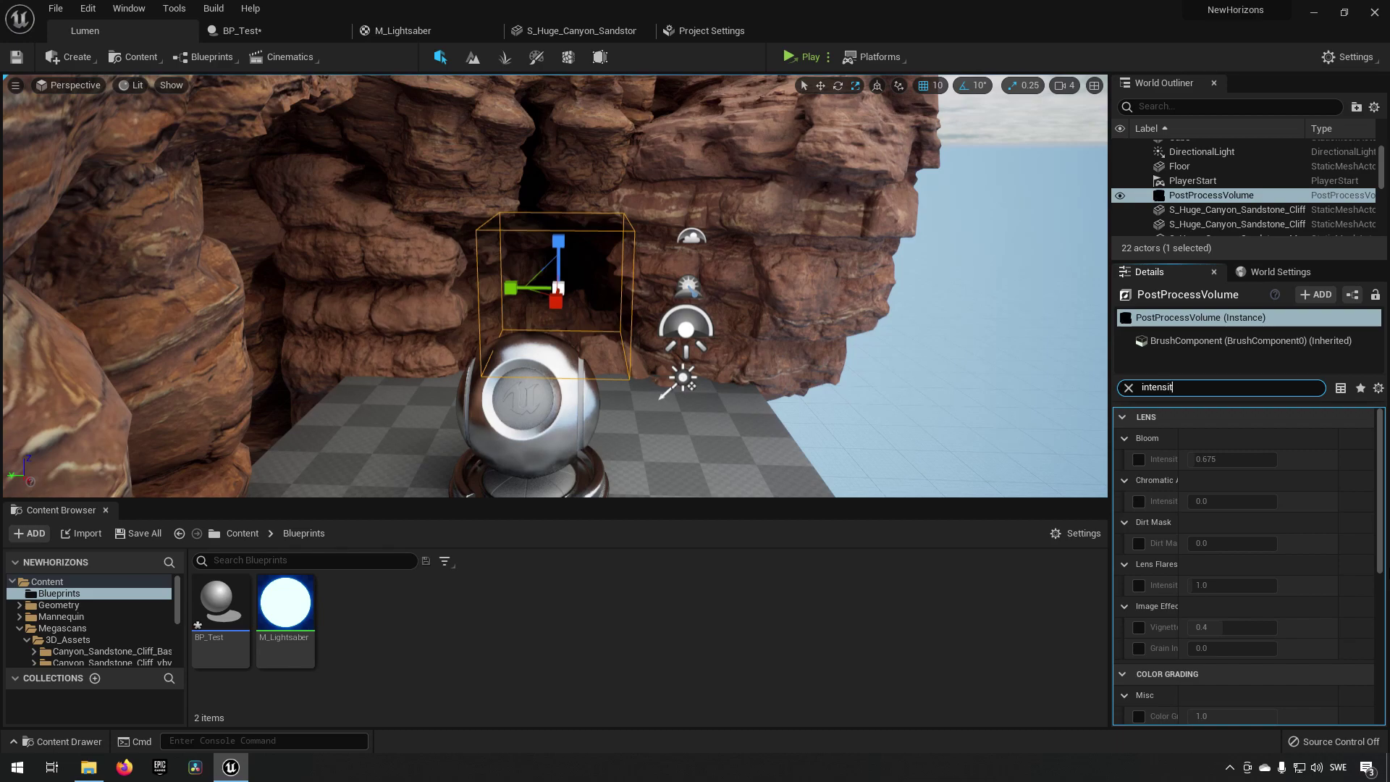
type("y")
scroll(1305, 567, "down", 3)
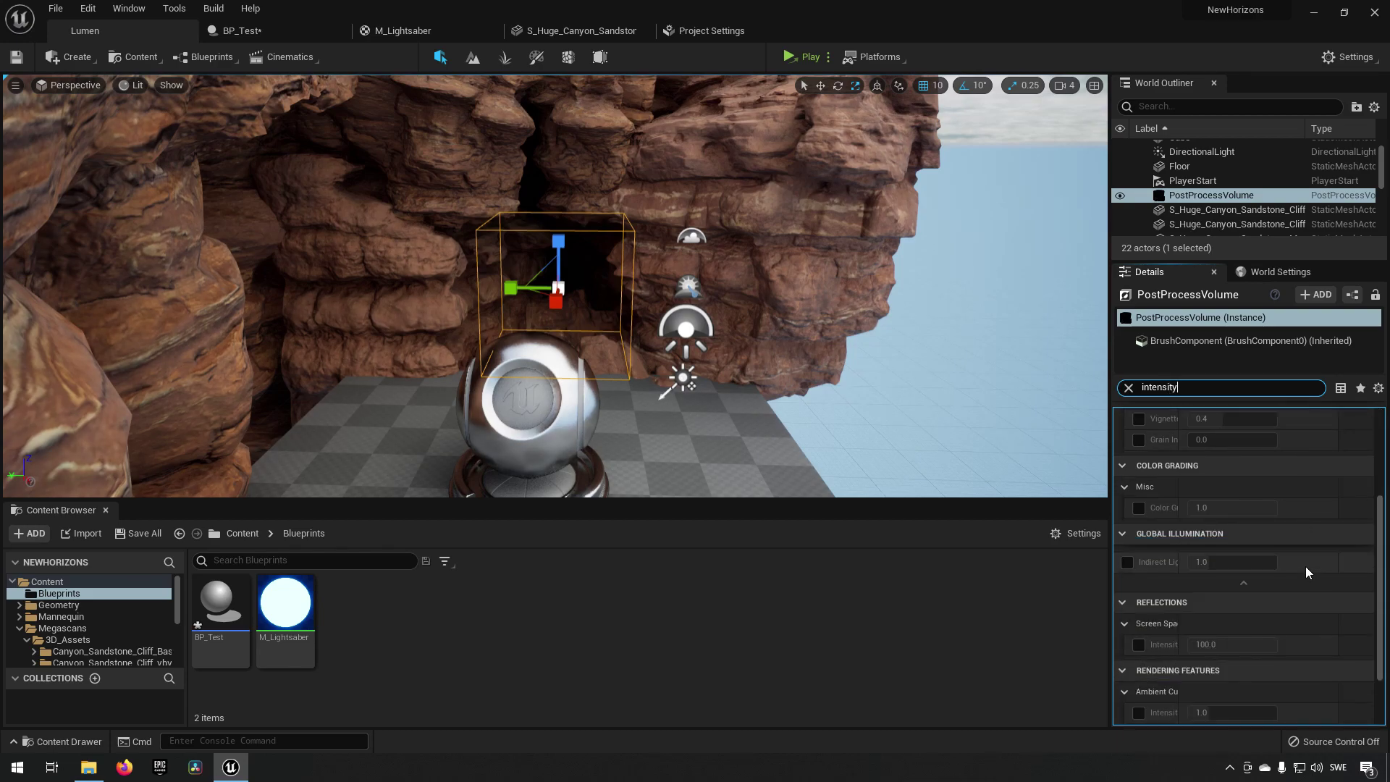
Look through the remaining intensity settings of the Post Process Volume and clear the details filter.
scroll(1306, 566, "down", 2)
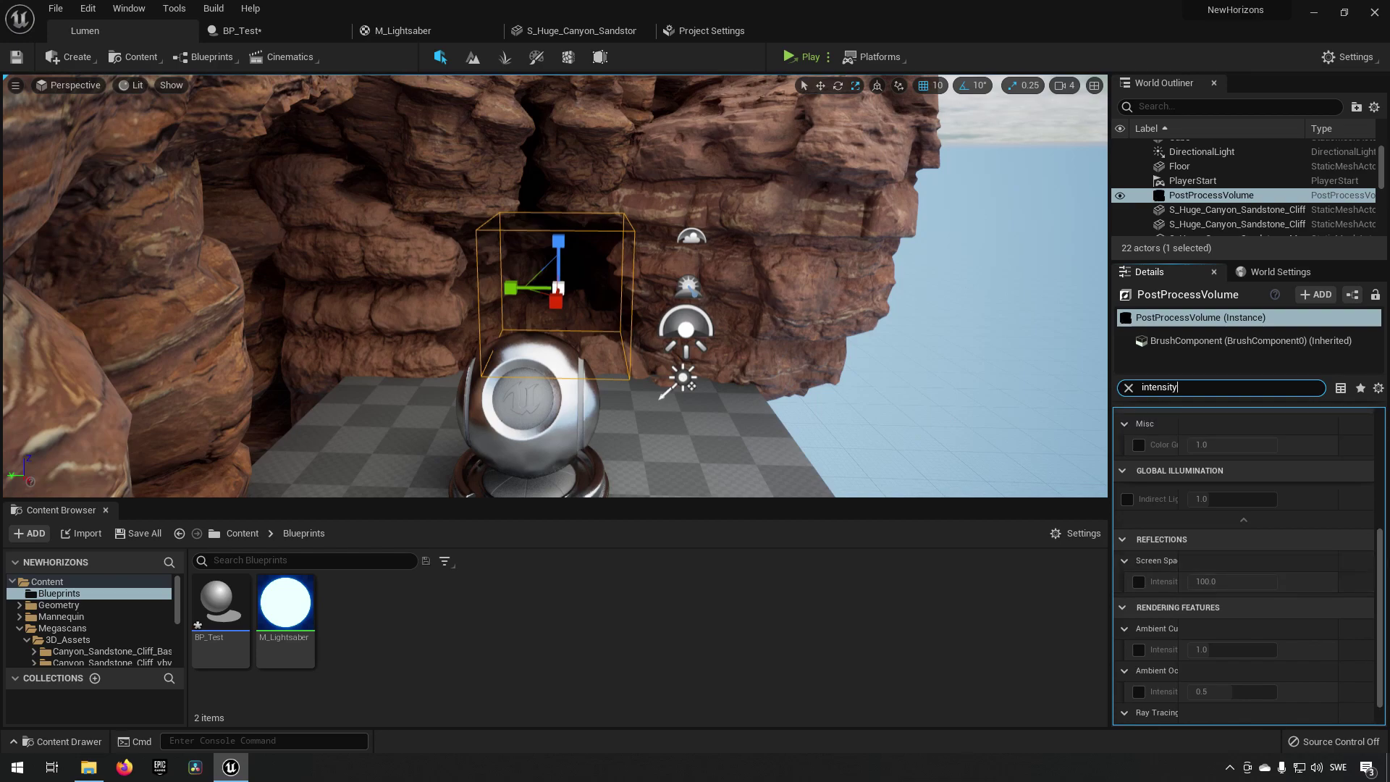
scroll(1303, 579, "down", 1)
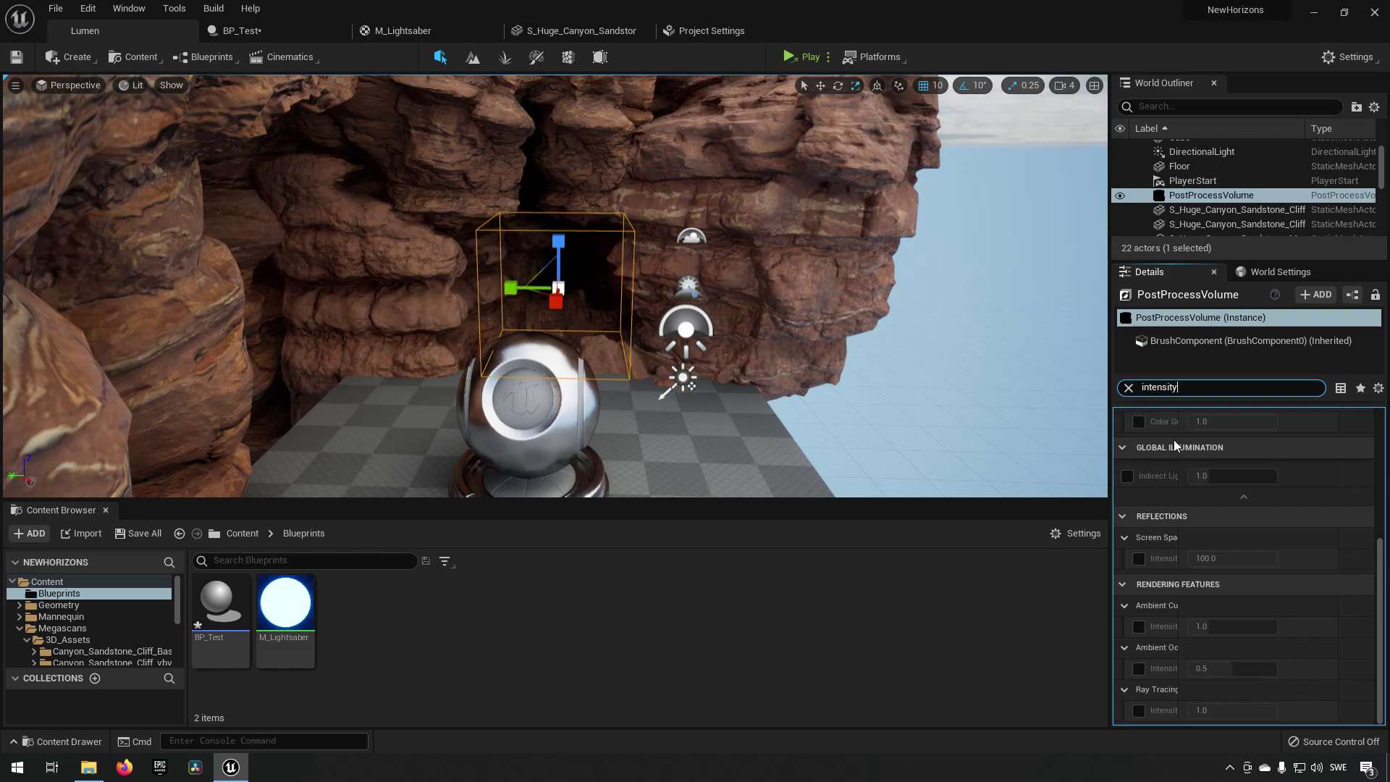
double_click(1219, 391)
key("BackSpace")
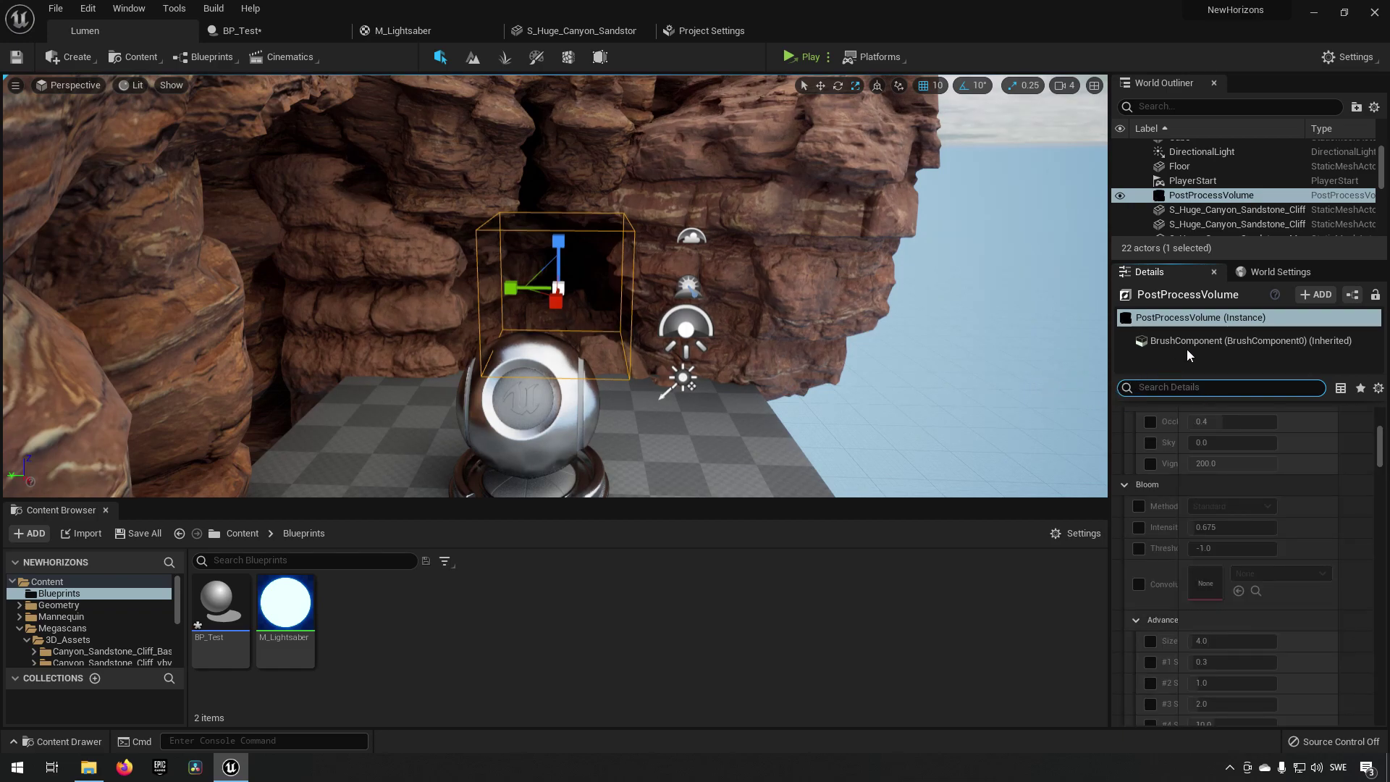
Select the Directional Light, look through its light settings and widen the property names to read Indirect Lighting Intensity in full.
left_click(1214, 154)
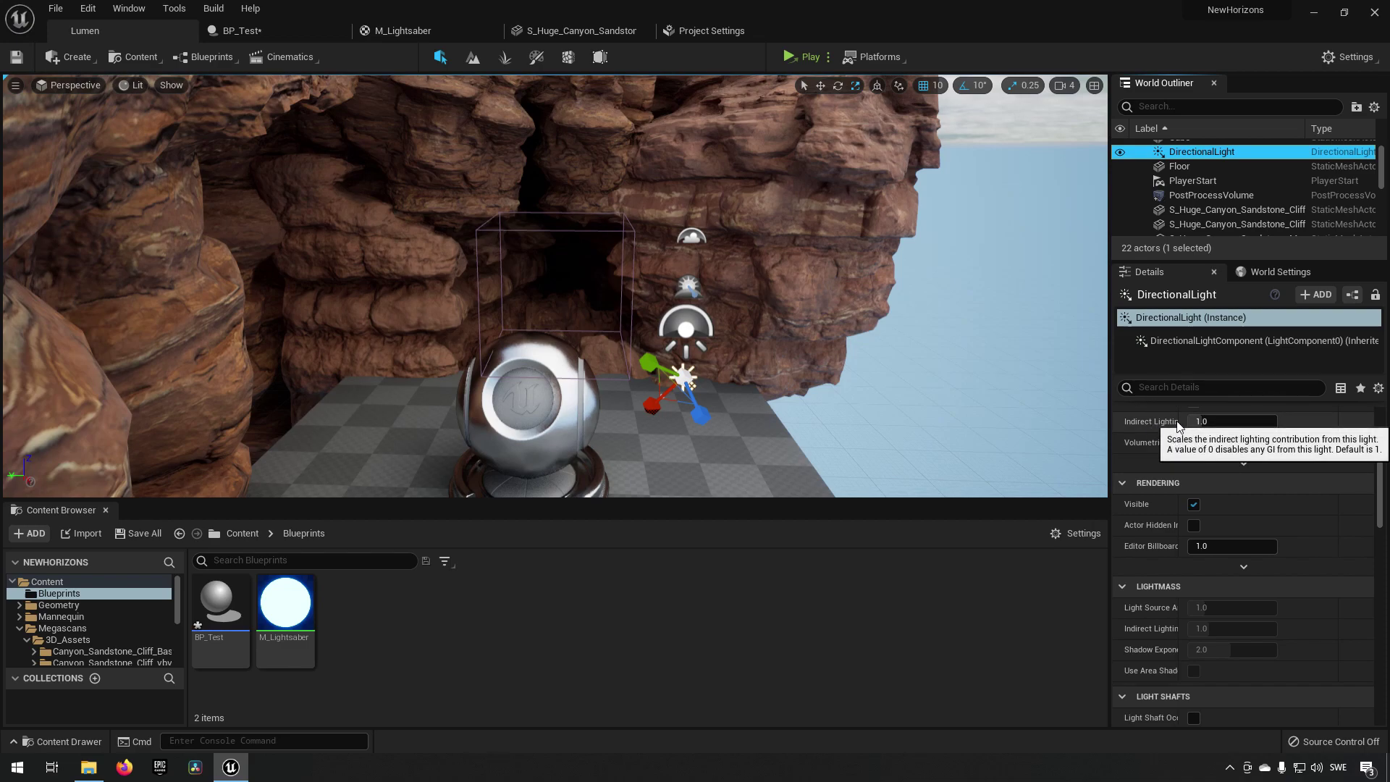
scroll(1188, 463, "up", 3)
scroll(1184, 507, "up", 7)
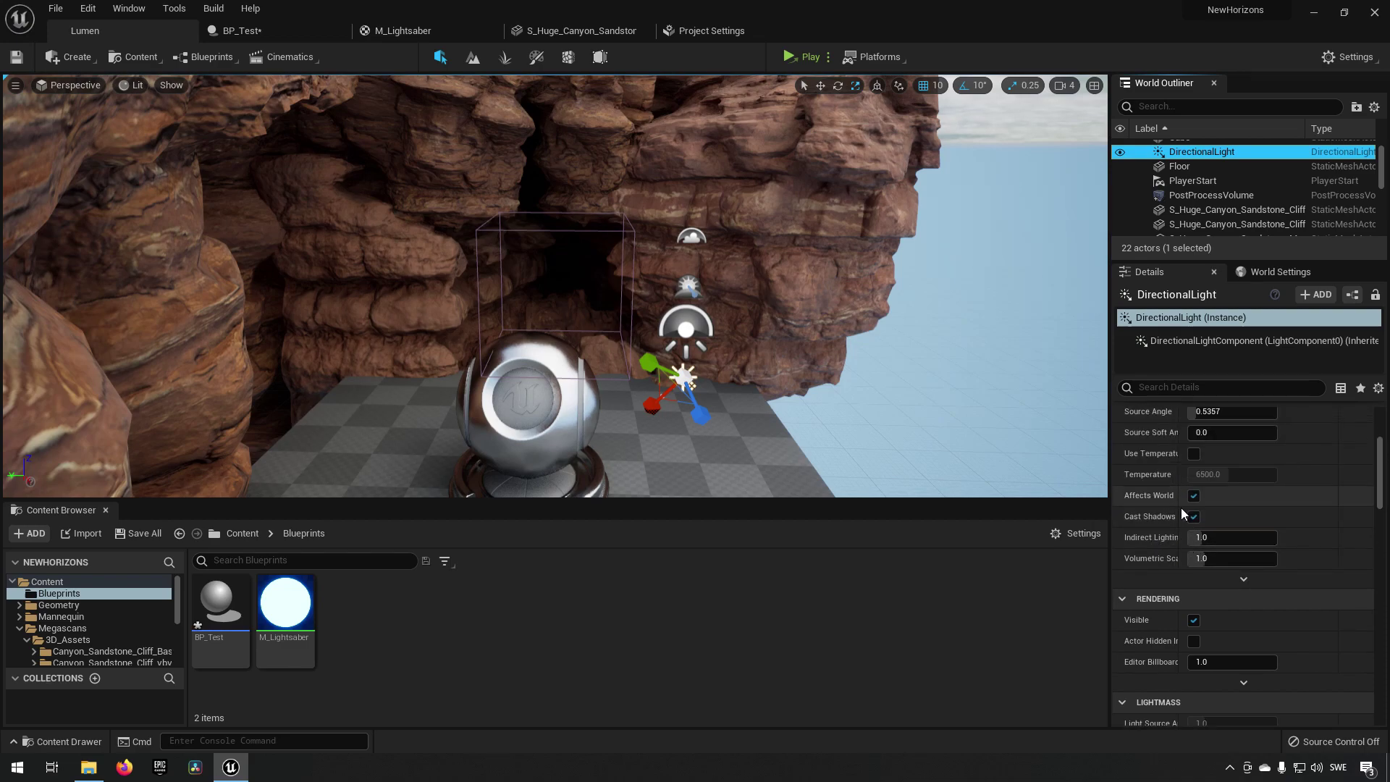
scroll(1216, 555, "down", 1)
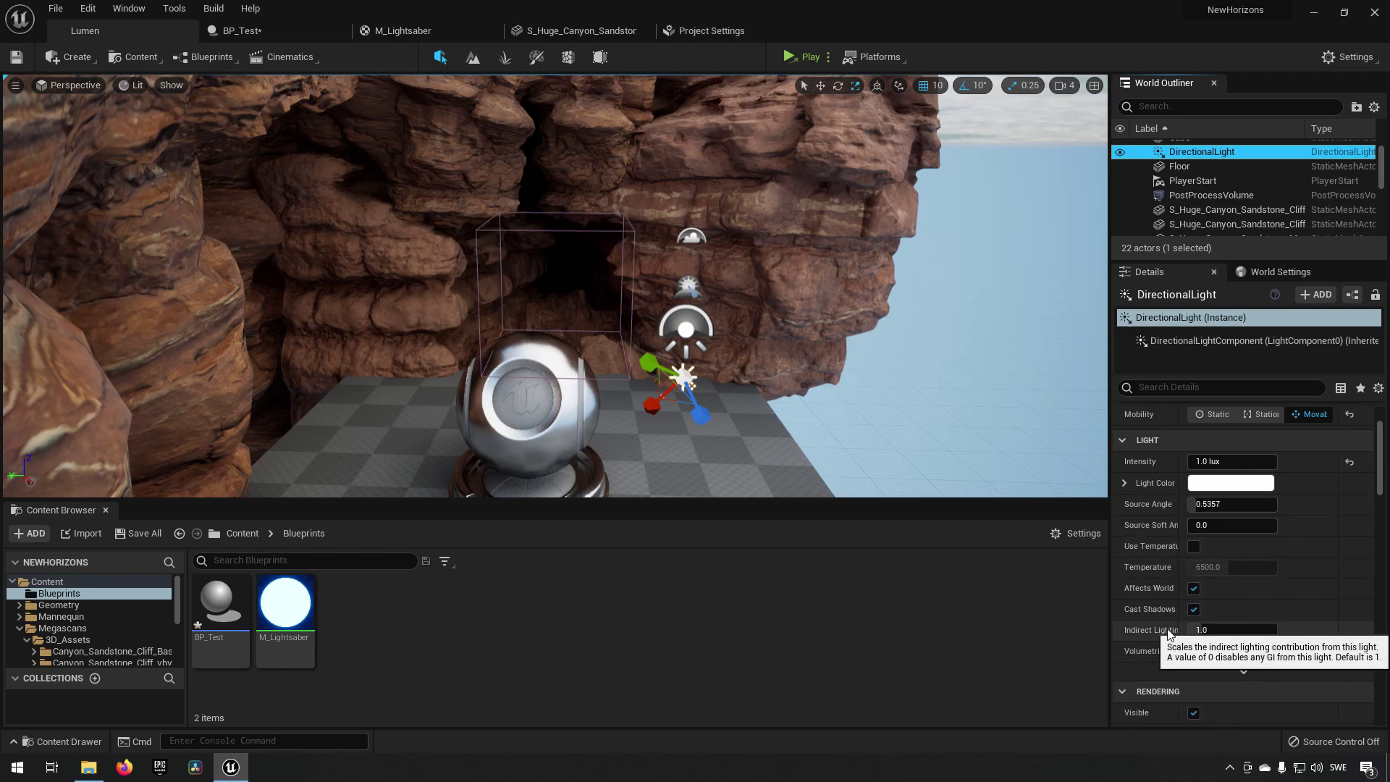
scroll(1308, 597, "down", 4)
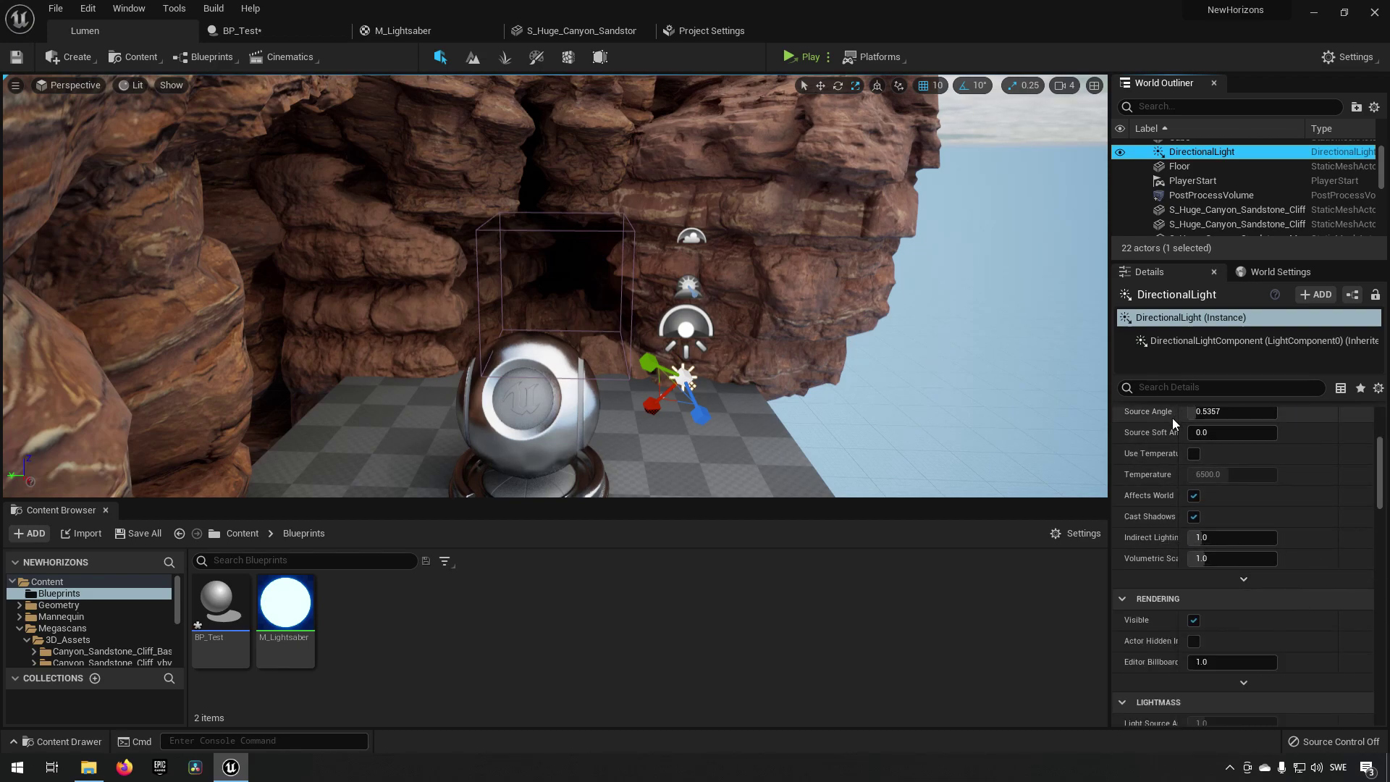
left_click_drag(1186, 424, 1231, 426)
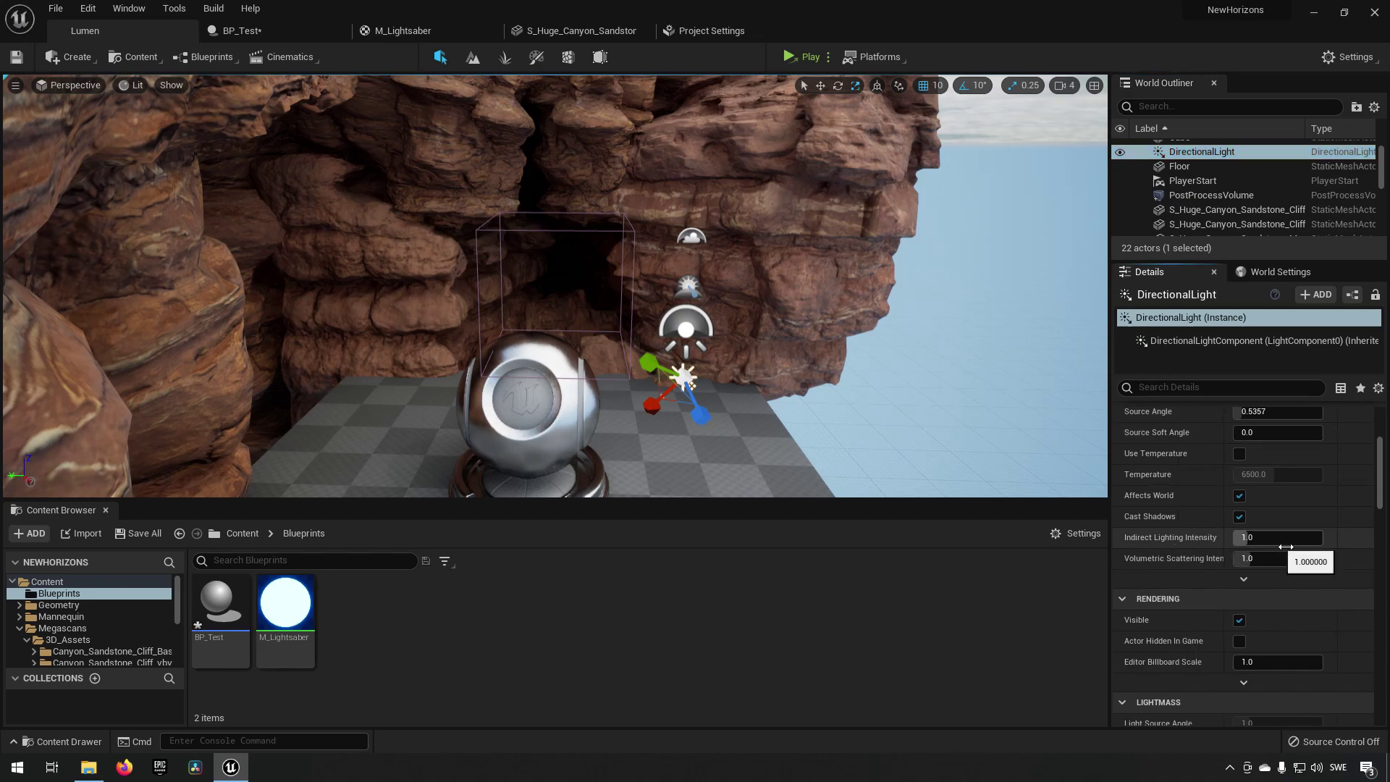
Filter the Directional Light's details by "indirect" and clear the filter again.
left_click(1226, 388)
type("indirec")
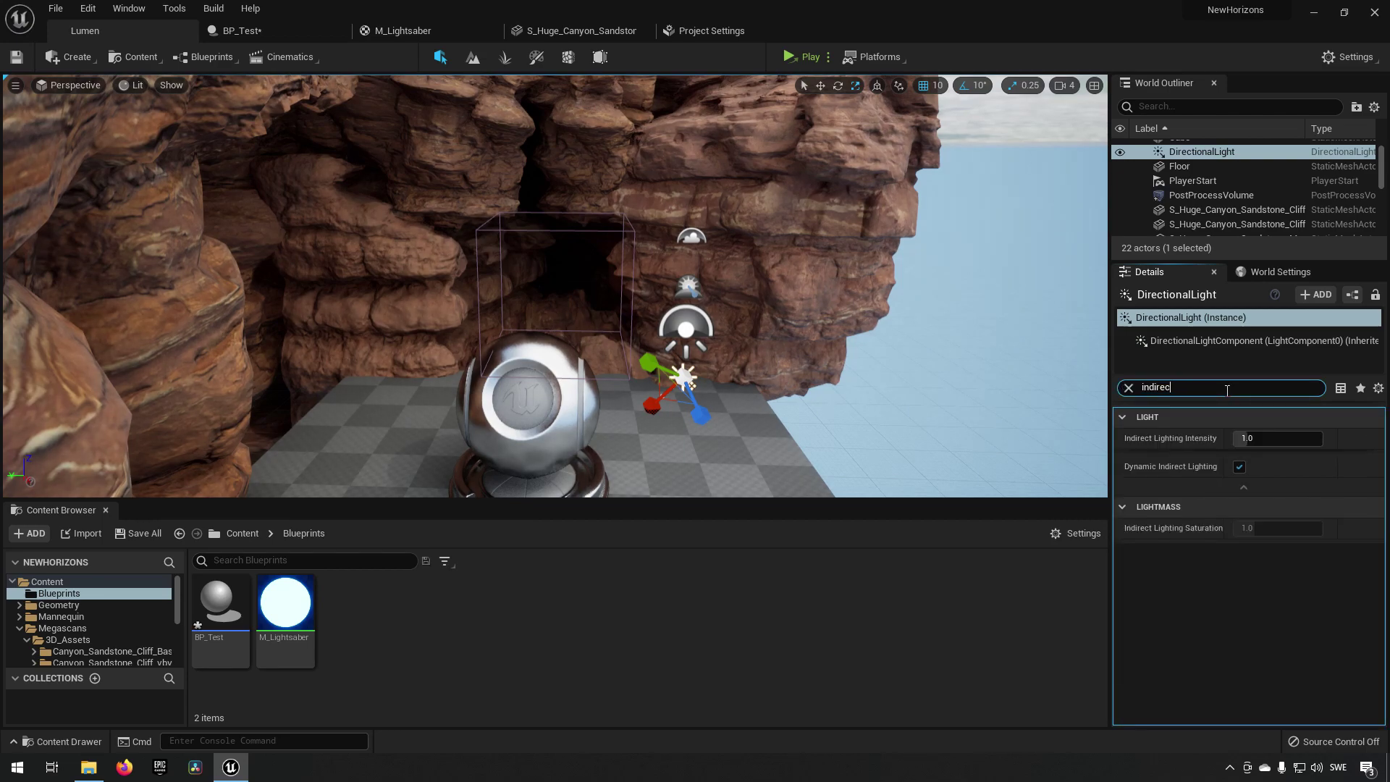
type("t")
key("BackSpace")
key("BackSpace")
key("BackSpace")
key("BackSpace")
key("BackSpace")
key("BackSpace")
key("BackSpace")
key("BackSpace")
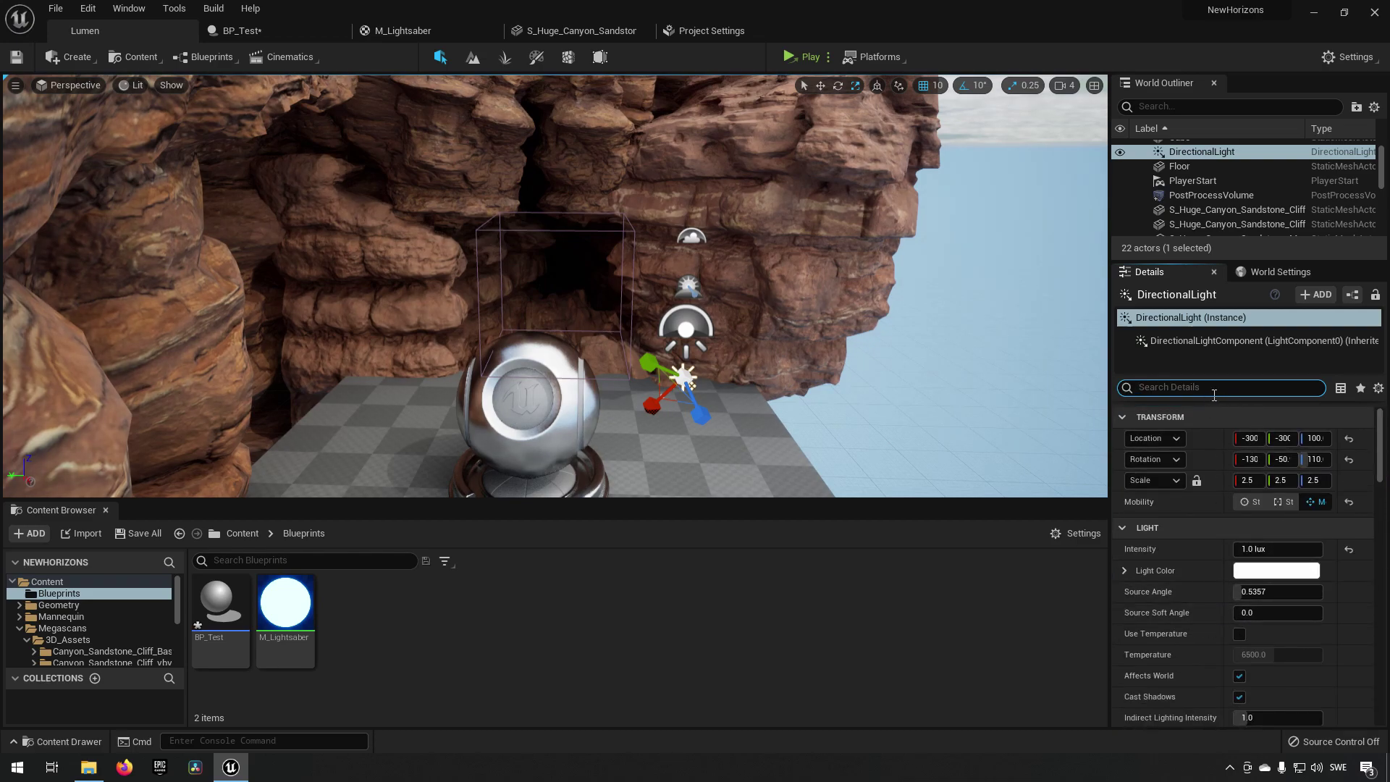
Filter the Directional Light's details by "intensity".
type("intenstiy")
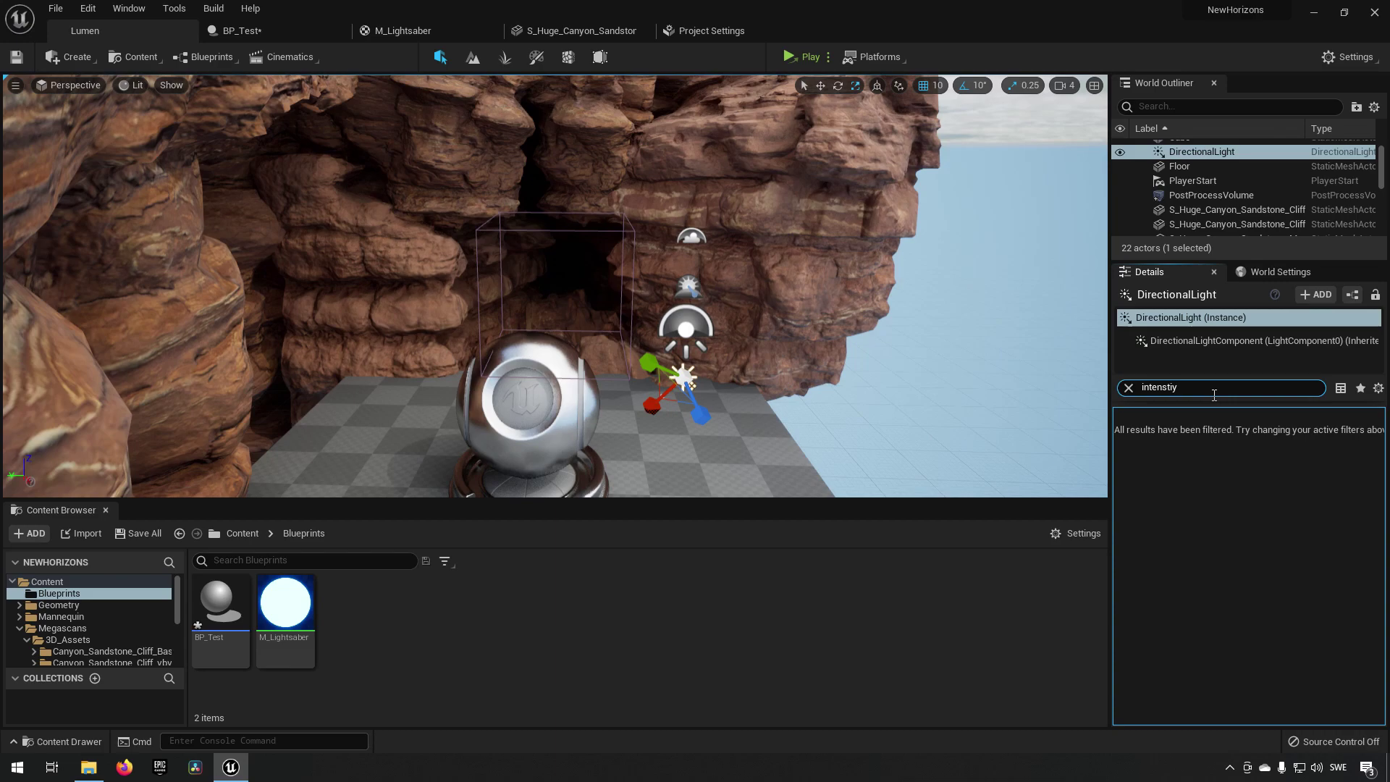
key("BackSpace")
key("BackSpace")
key("BackSpace")
key("BackSpace")
key("BackSpace")
key("BackSpace")
key("BackSpace")
key("BackSpace")
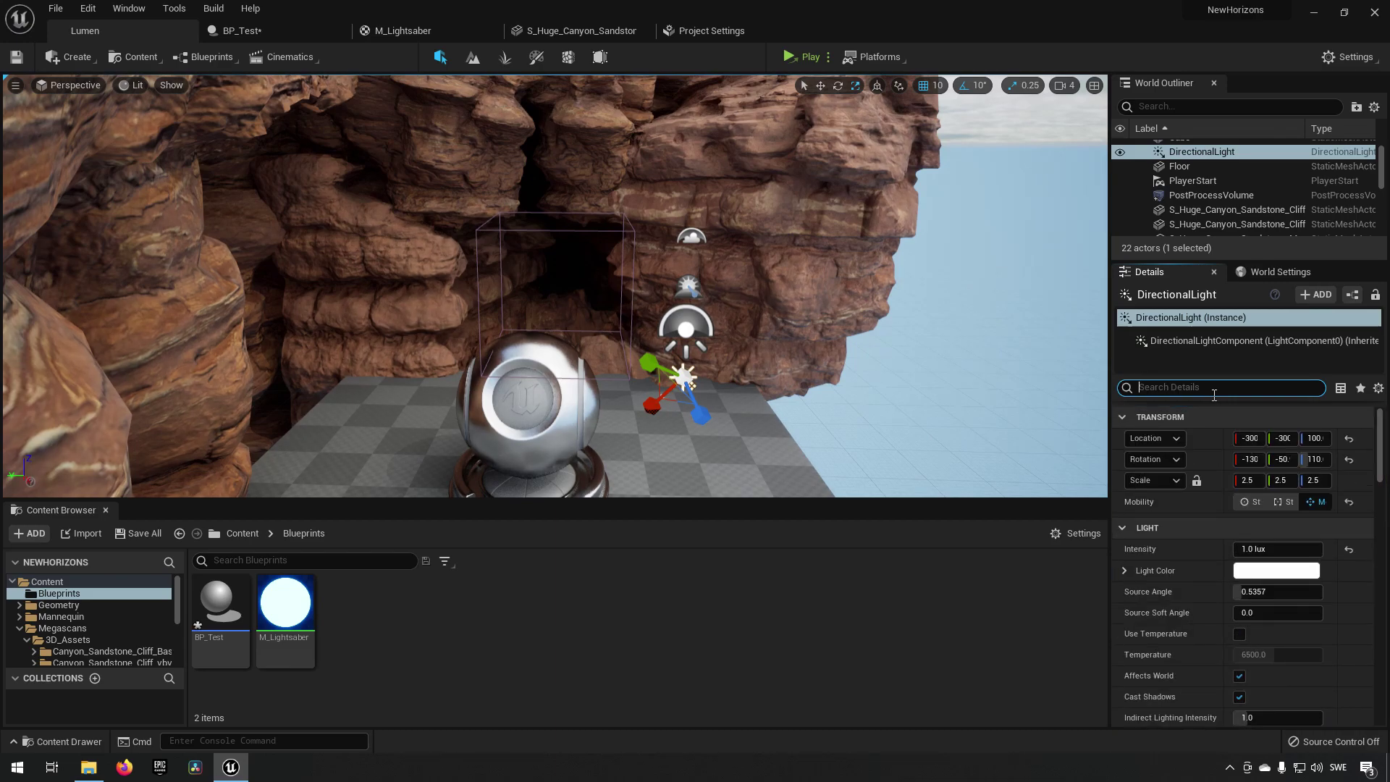
type("intenstiy")
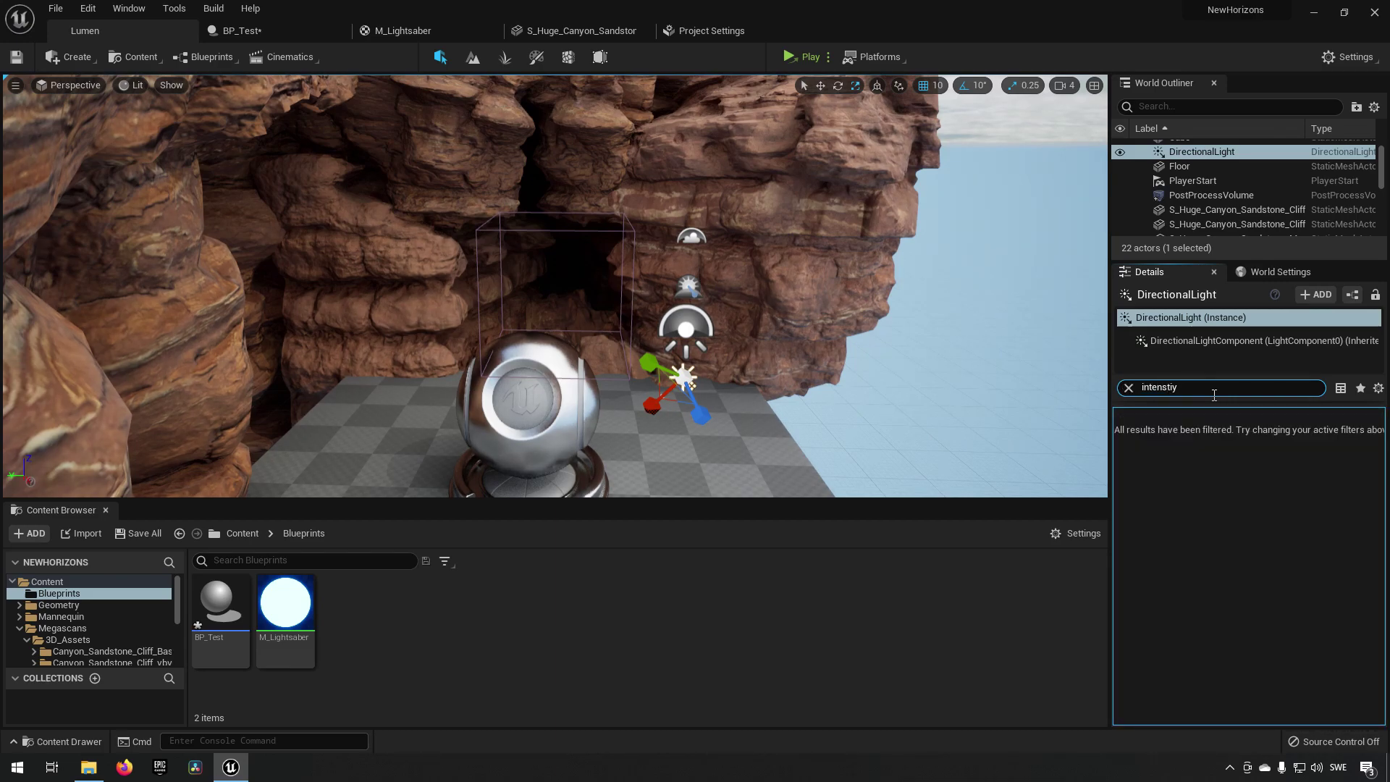
key("BackSpace")
key("BackSpace")
key("BackSpace")
key("BackSpace")
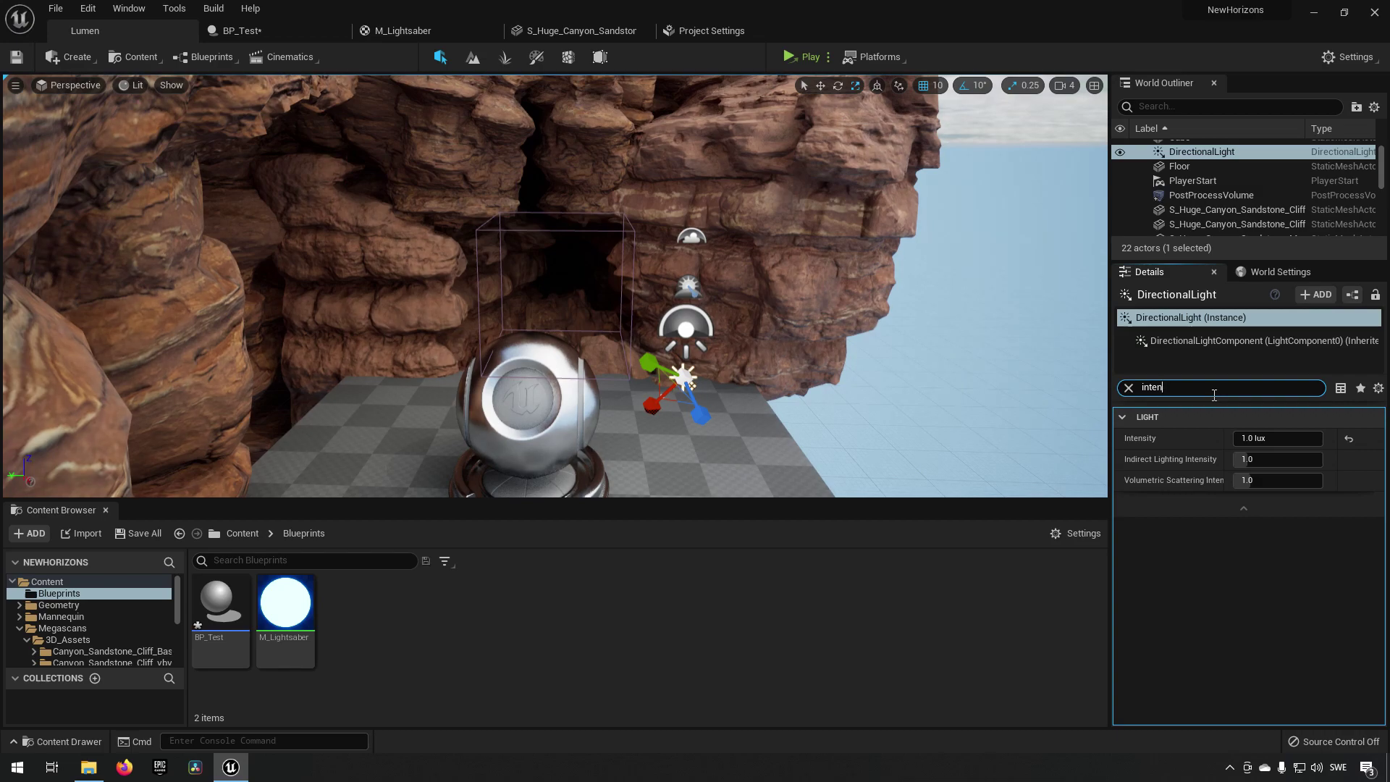
type("sity")
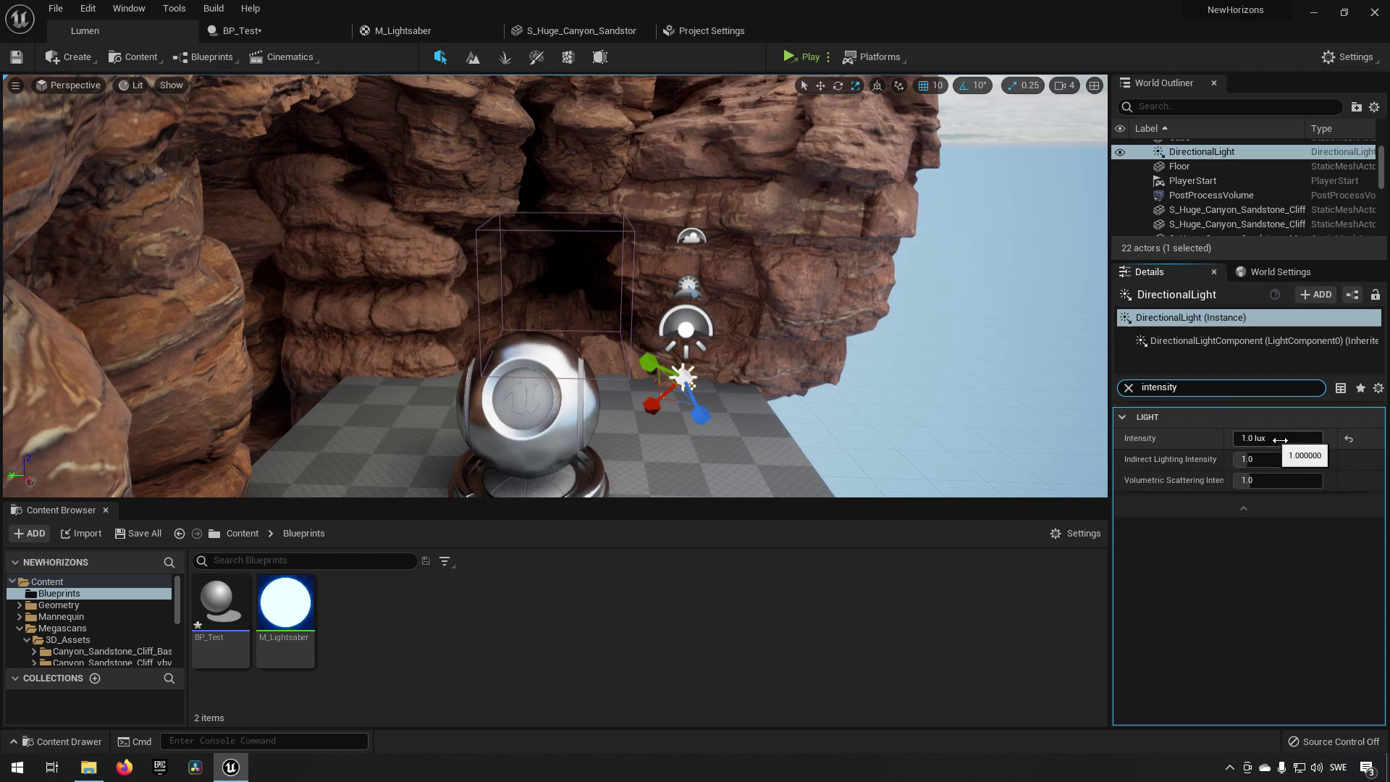
Try adjusting the Directional Light's Indirect Lighting Intensity and clear the details filter.
left_click(1266, 462)
left_click_drag(1265, 468, 1238, 462)
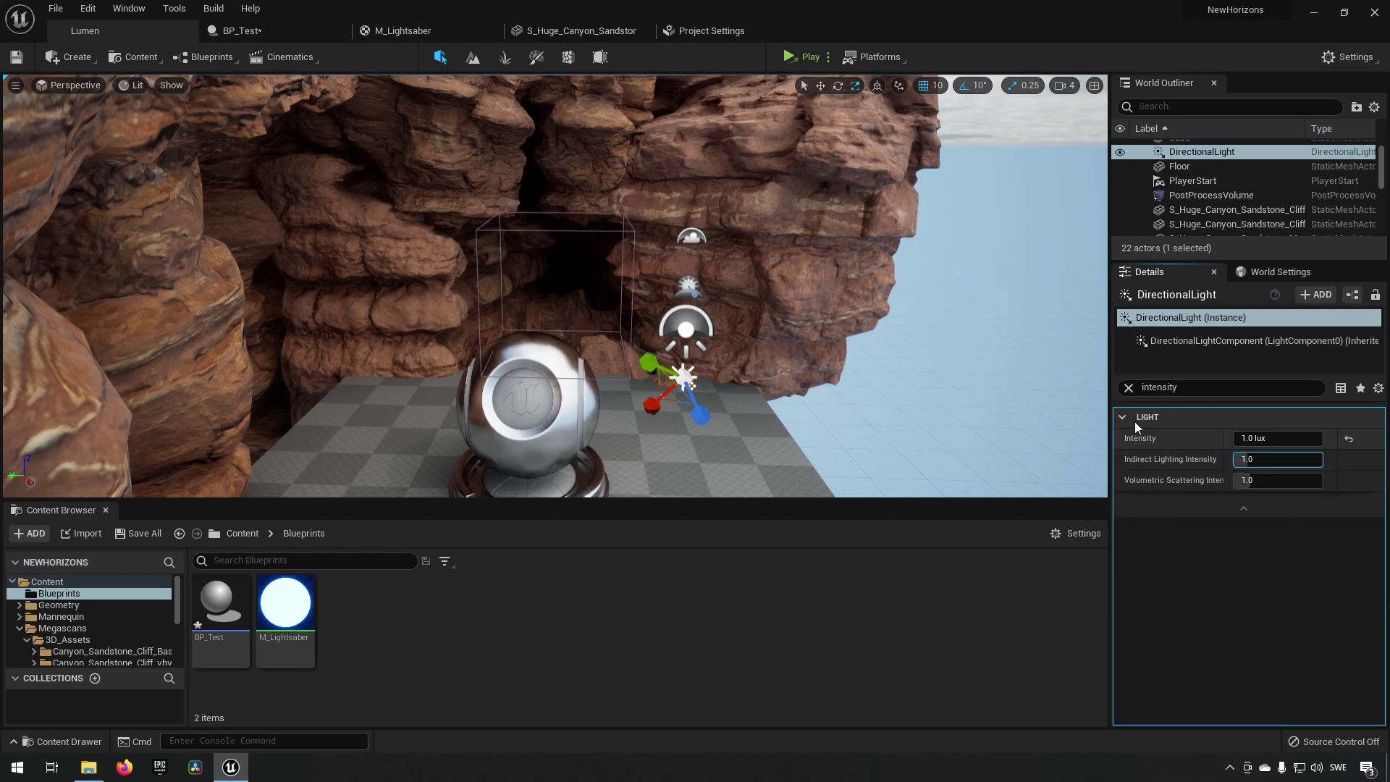
left_click(1128, 387)
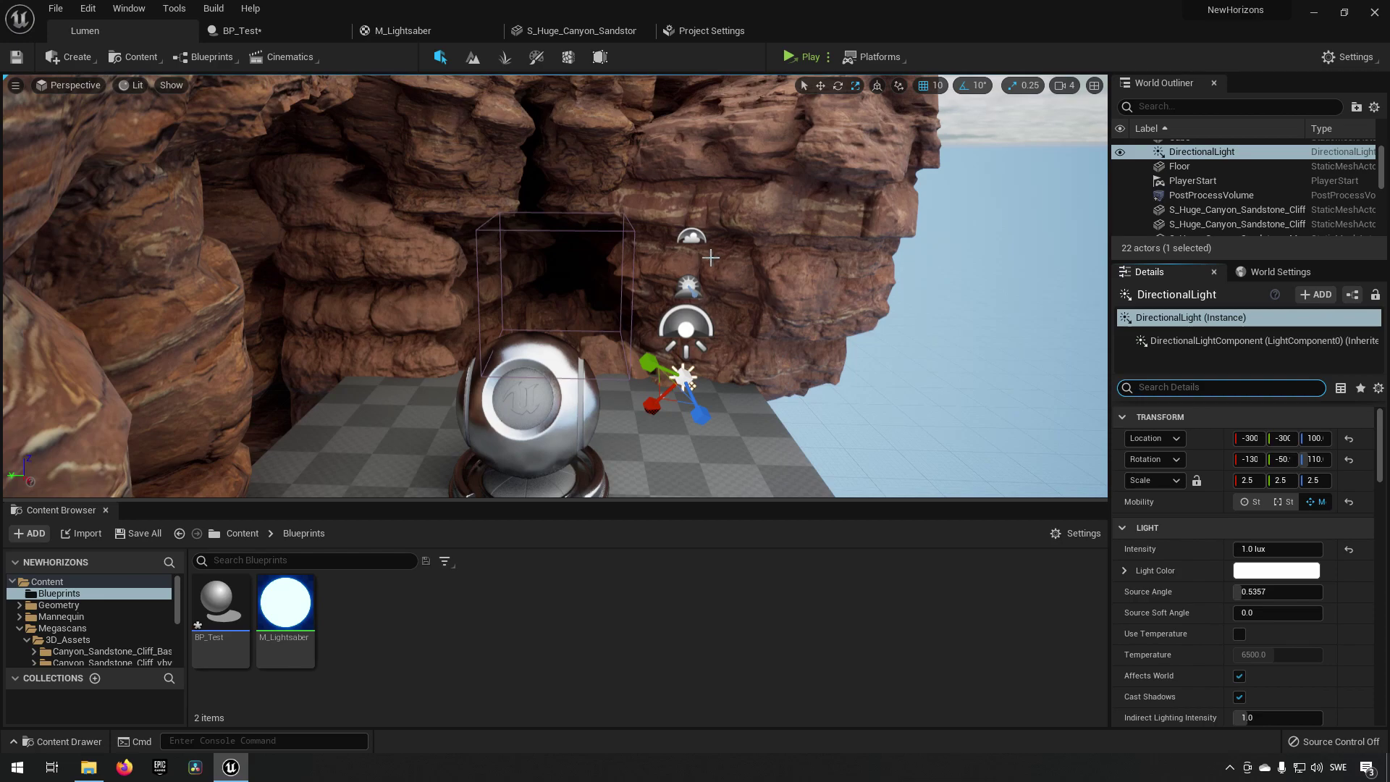
Go into the dark cave between the cliffs and apply the M_Lightsaber material to the cube there.
left_click(857, 336)
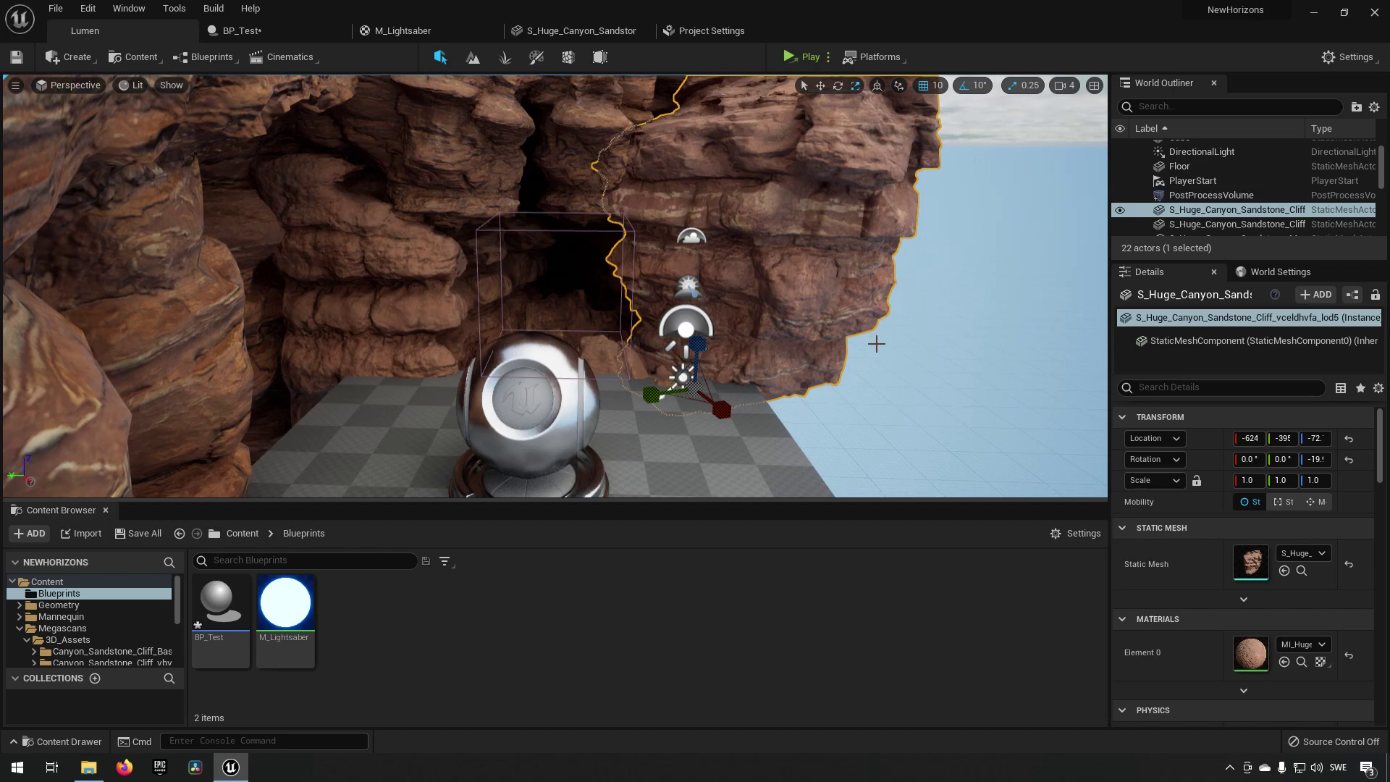
mouse_move(875, 342)
right_mouse_down()
mouse_move(794, 233)
mouse_move(877, 317)
right_mouse_up()
key("w")
scroll(876, 344, "up", 8)
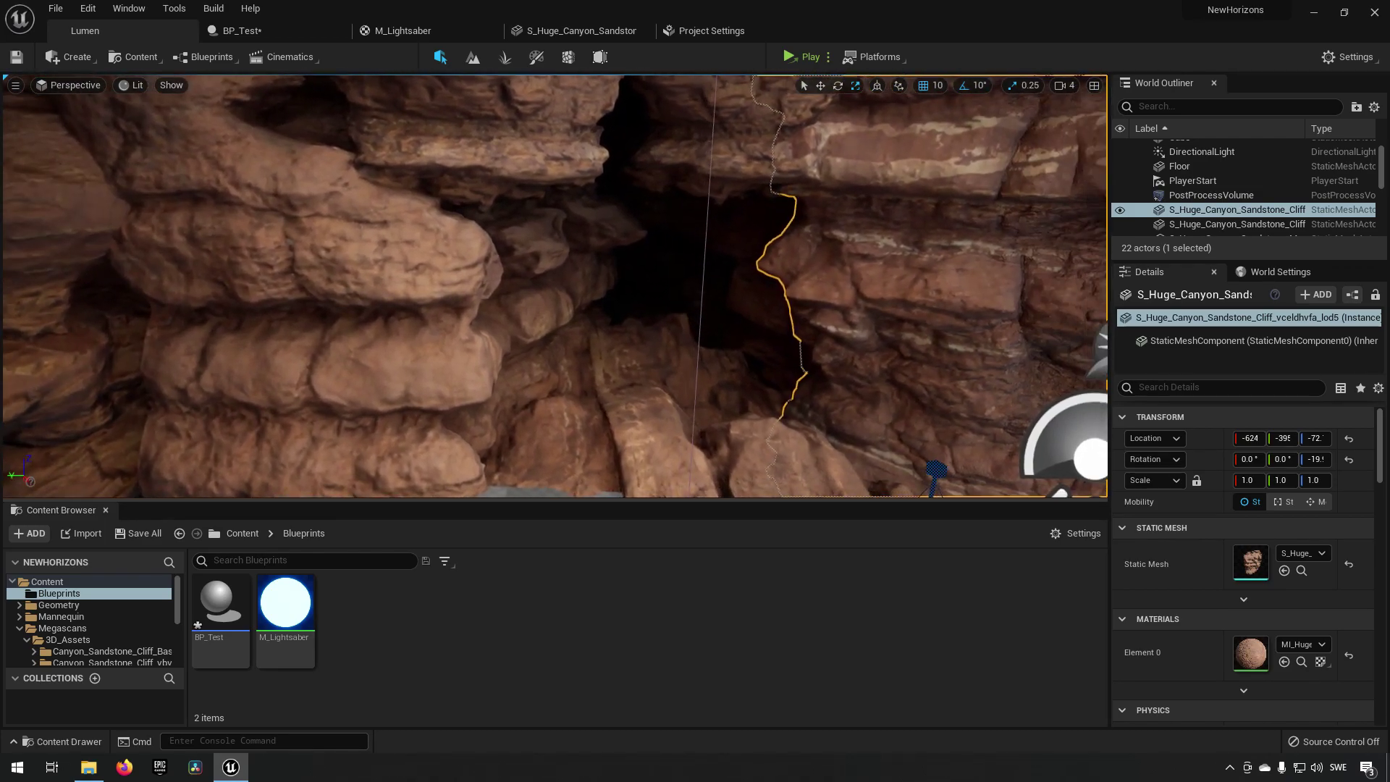
key("s")
right_click_drag(724, 381, 775, 362)
key("w")
key("w")
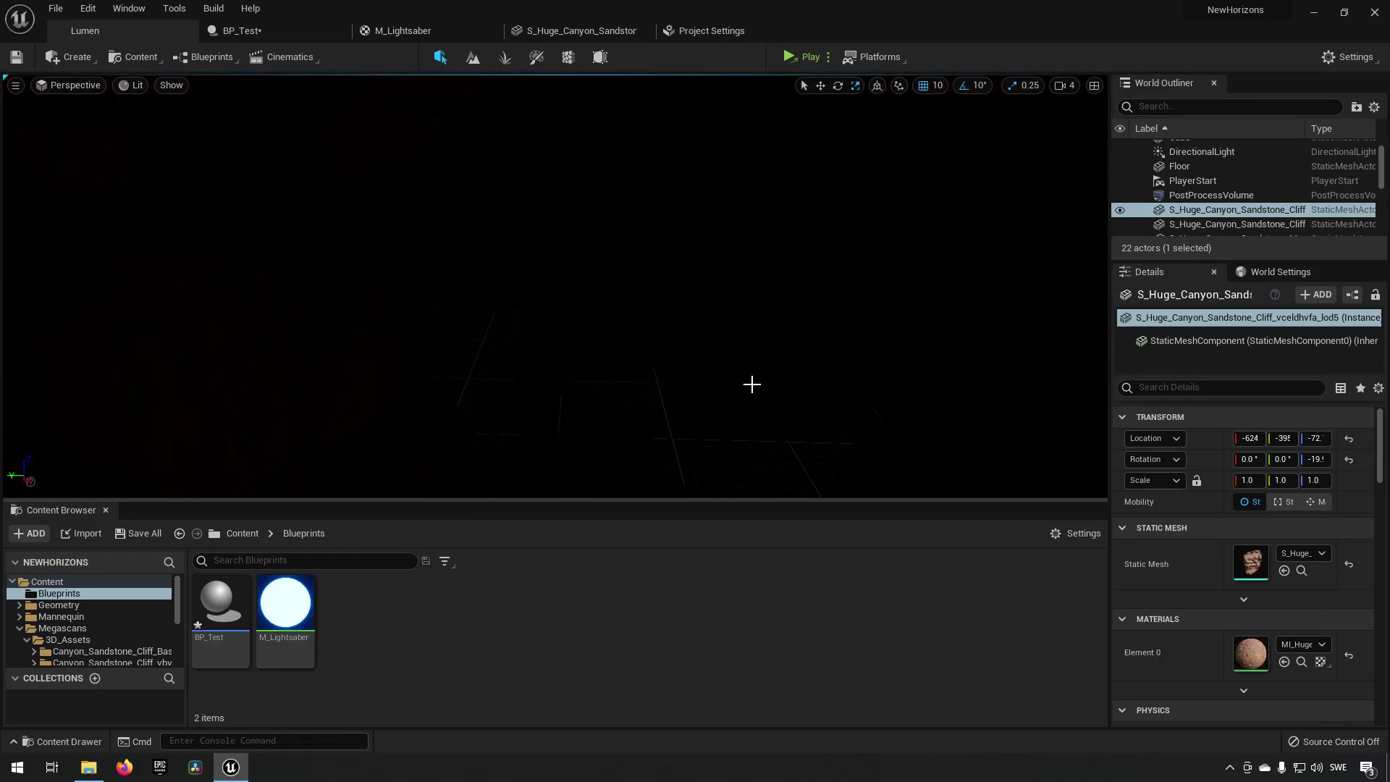
left_click(561, 349)
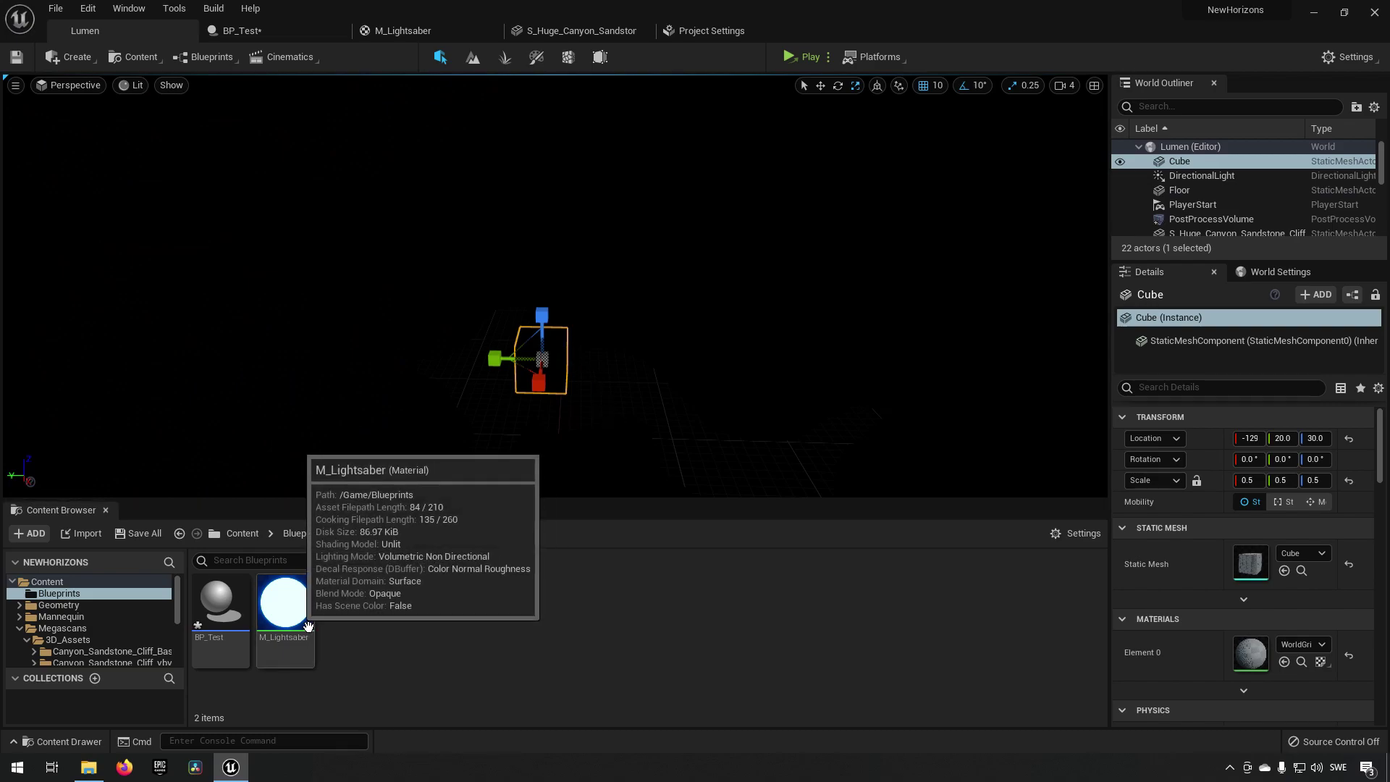
left_click_drag(290, 608, 1256, 656)
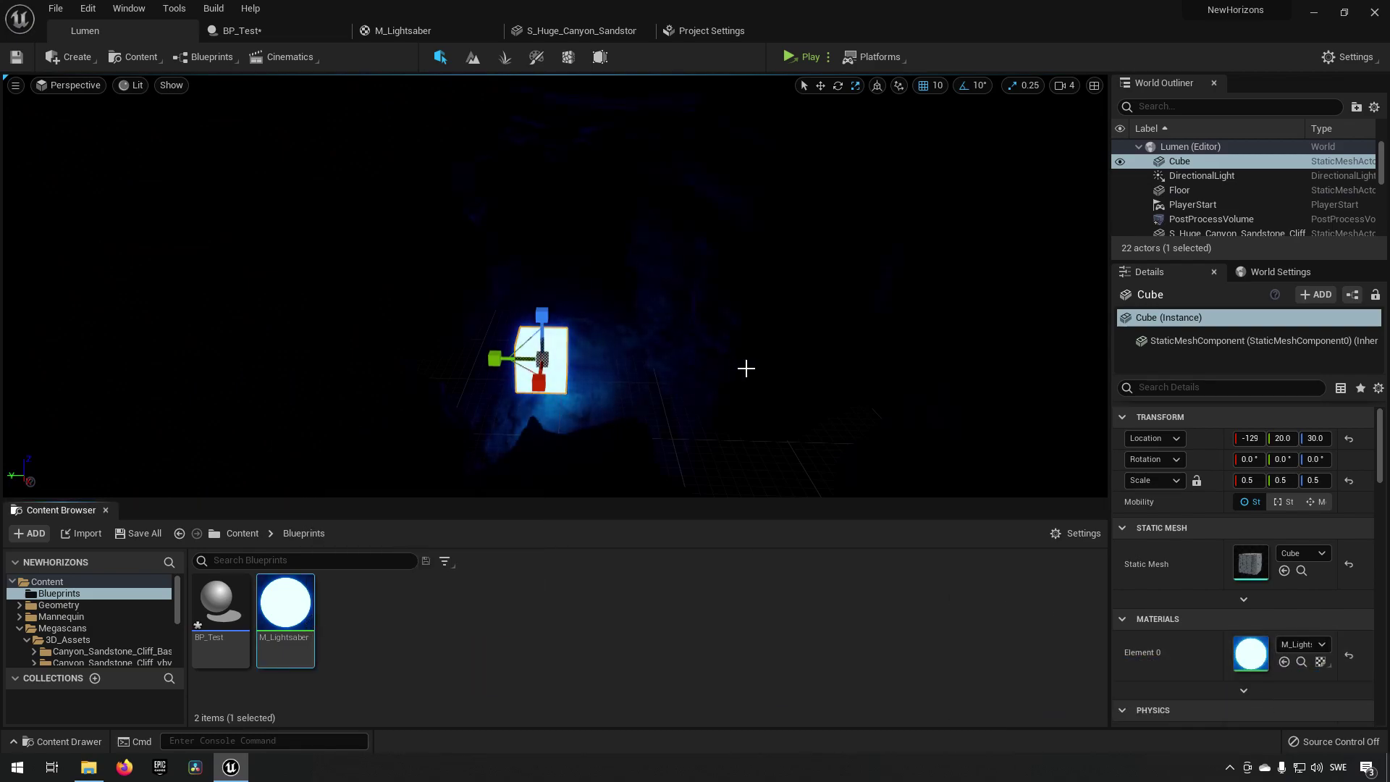
Examine how the emissive cube lights the surrounding cave walls from near and far.
key("d")
right_click_drag(745, 367, 525, 383)
key("w")
right_click_drag(710, 428, 480, 328)
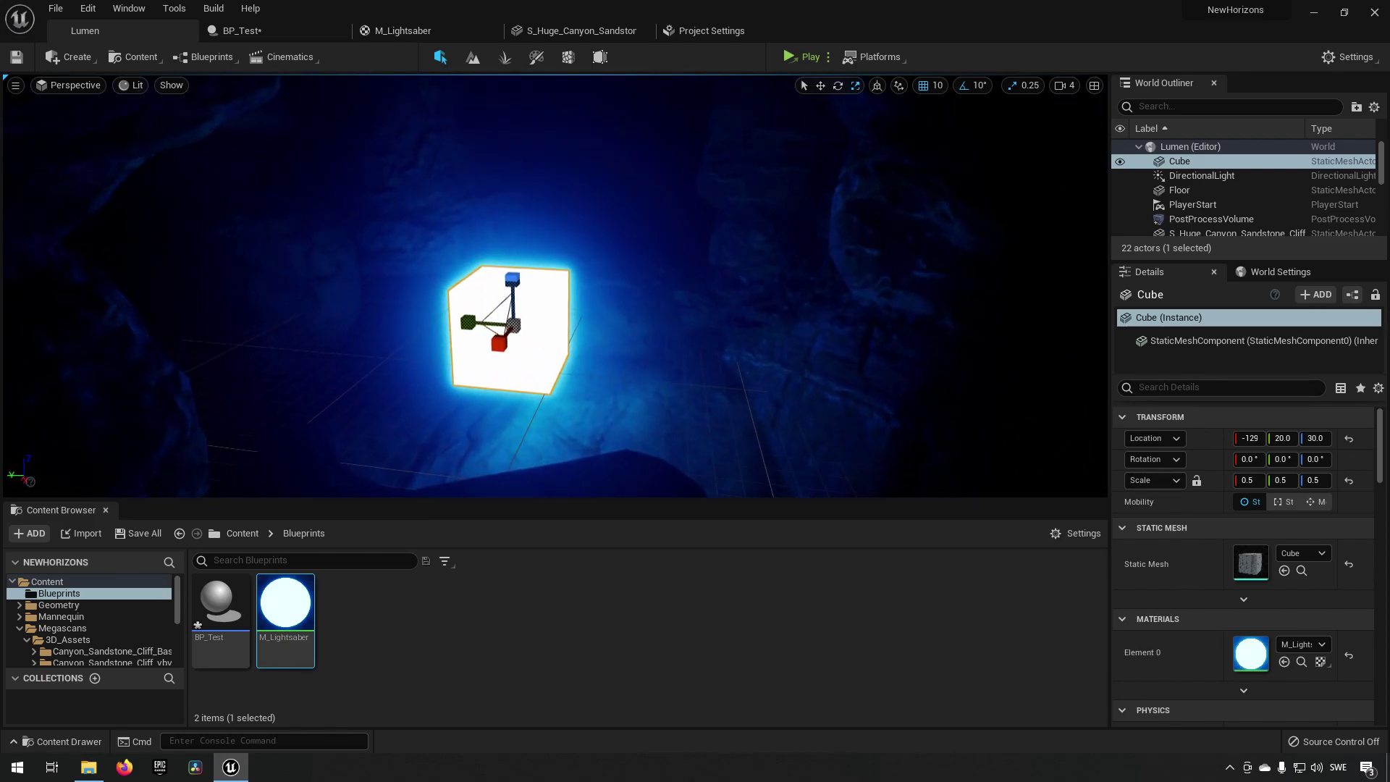
key("s")
right_click_drag(609, 323, 620, 272)
key("w")
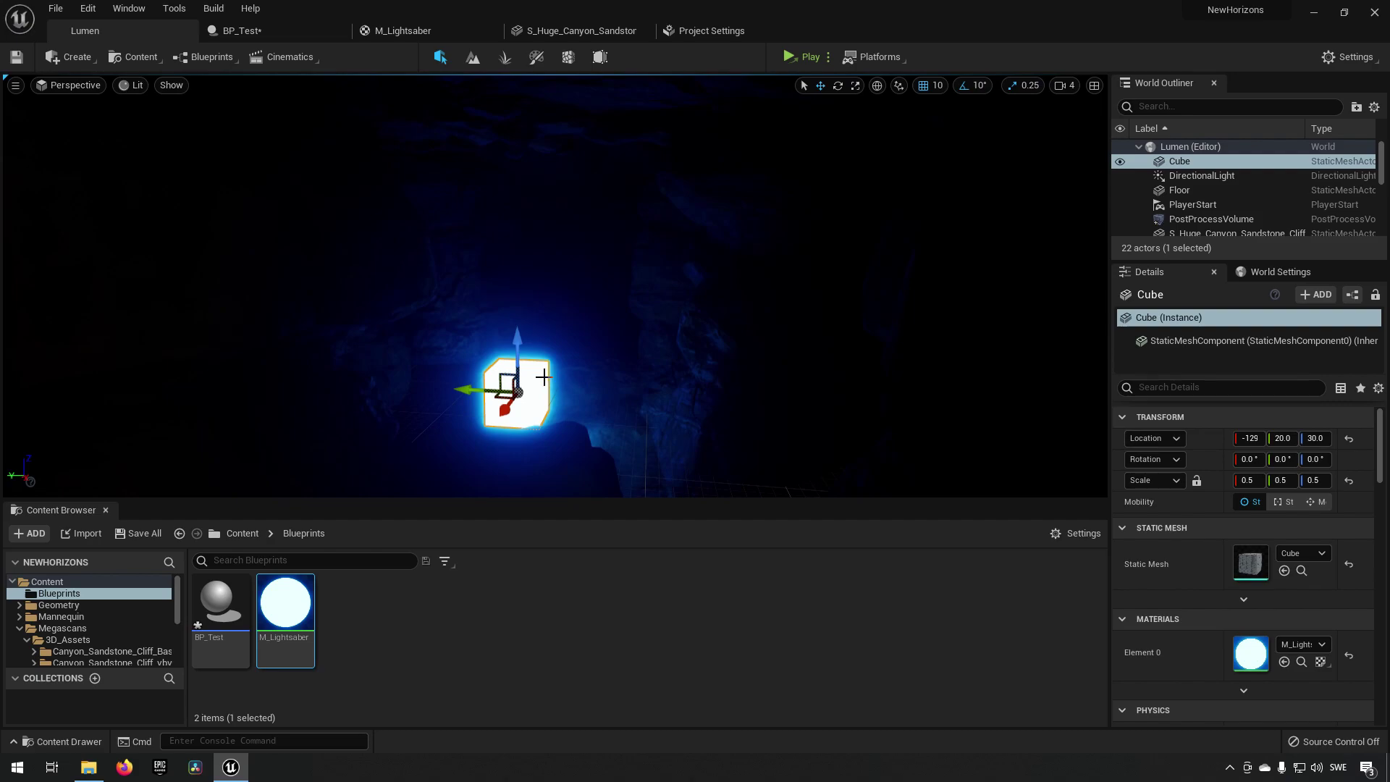
right_click_drag(605, 398, 542, 393)
key("w")
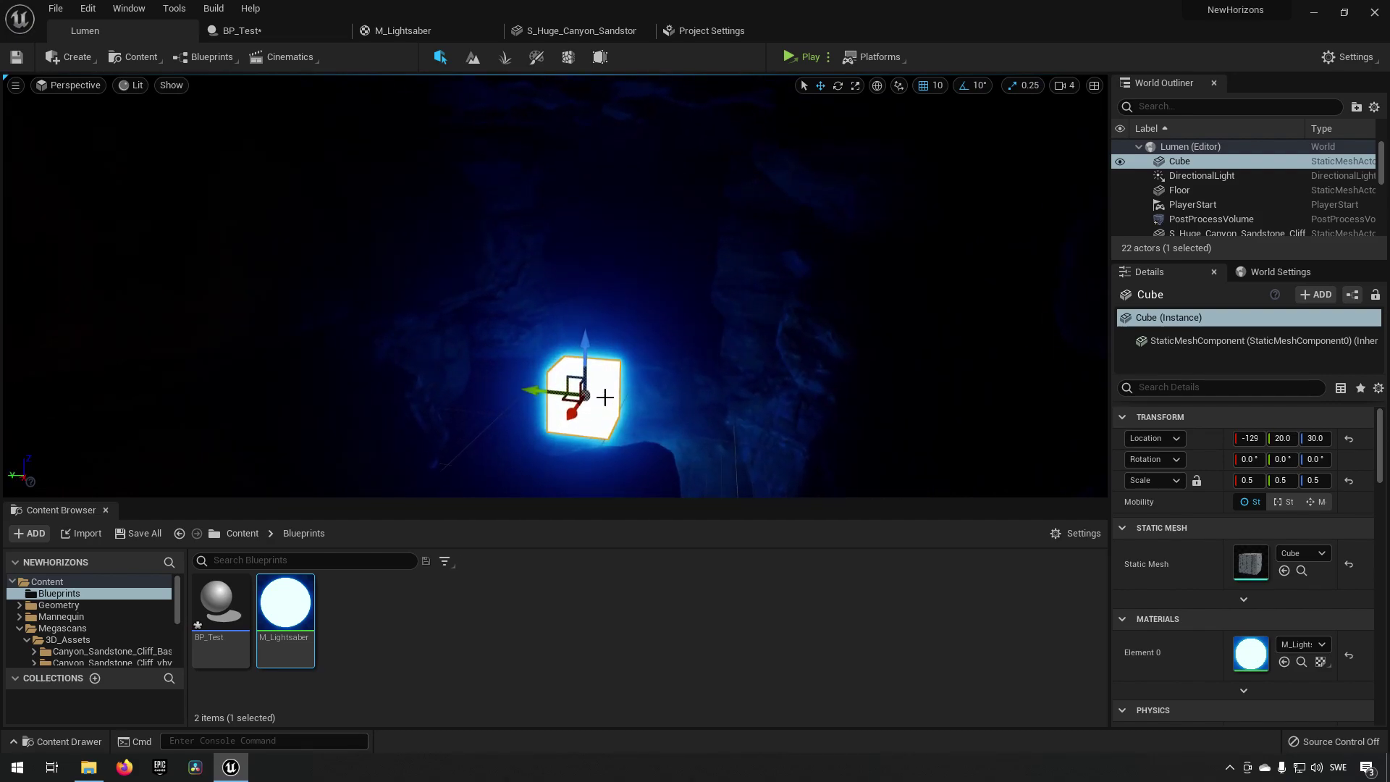
Scale the cube uniformly to 1.25 and view its glow from farther back in the cave.
key("r")
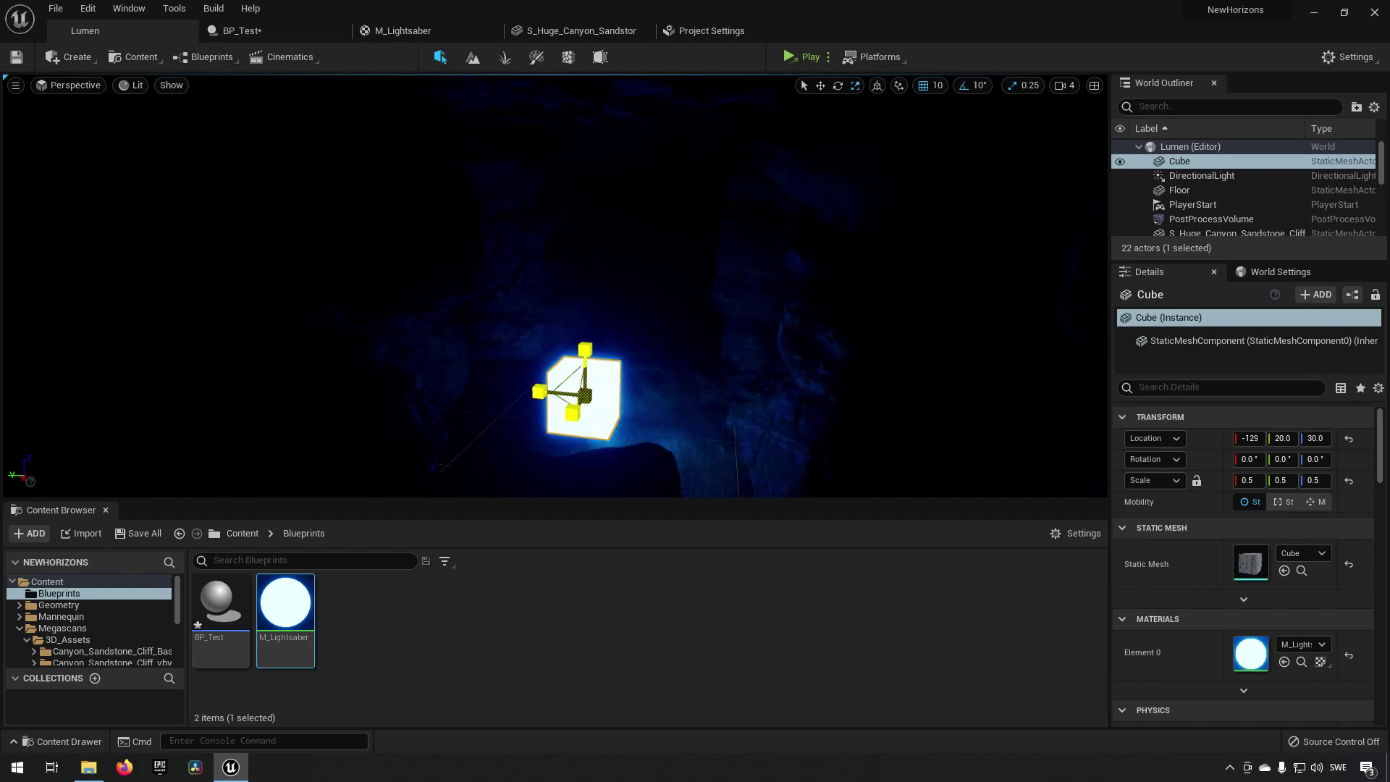
left_click_drag(540, 392, 545, 393)
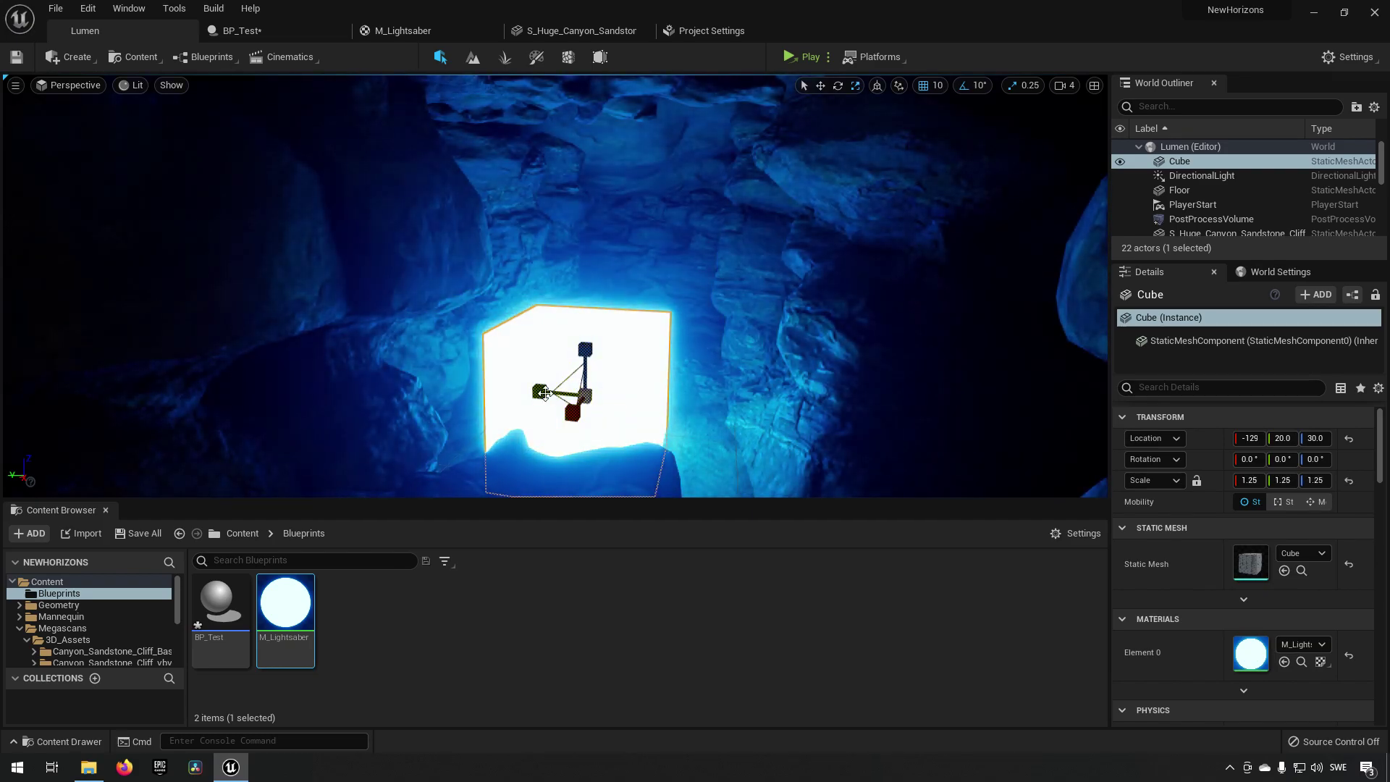
key("s")
right_click_drag(545, 393, 572, 380)
key("w")
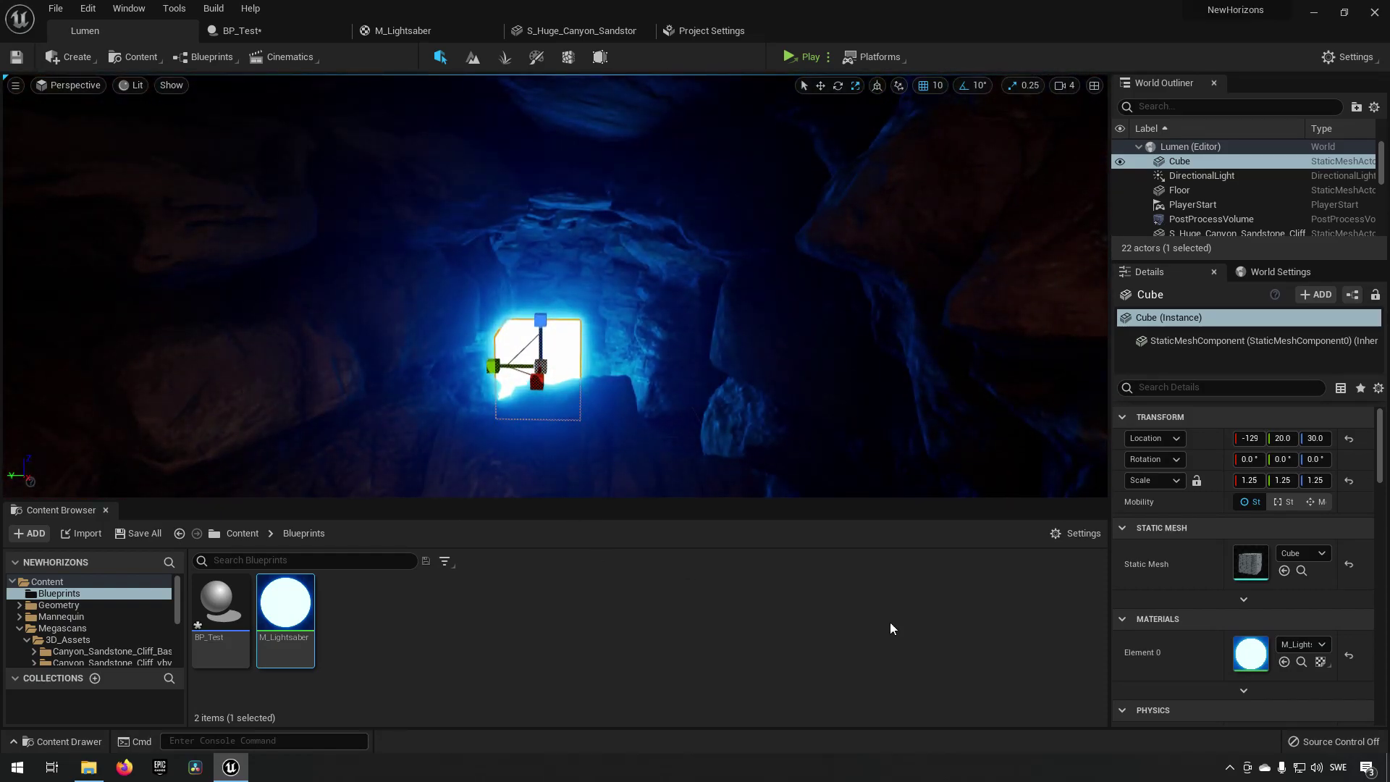
Reset the cube's material to its default and go back out of the cave to the floor area.
left_click(1347, 653)
right_click_drag(724, 362, 767, 405)
key("s")
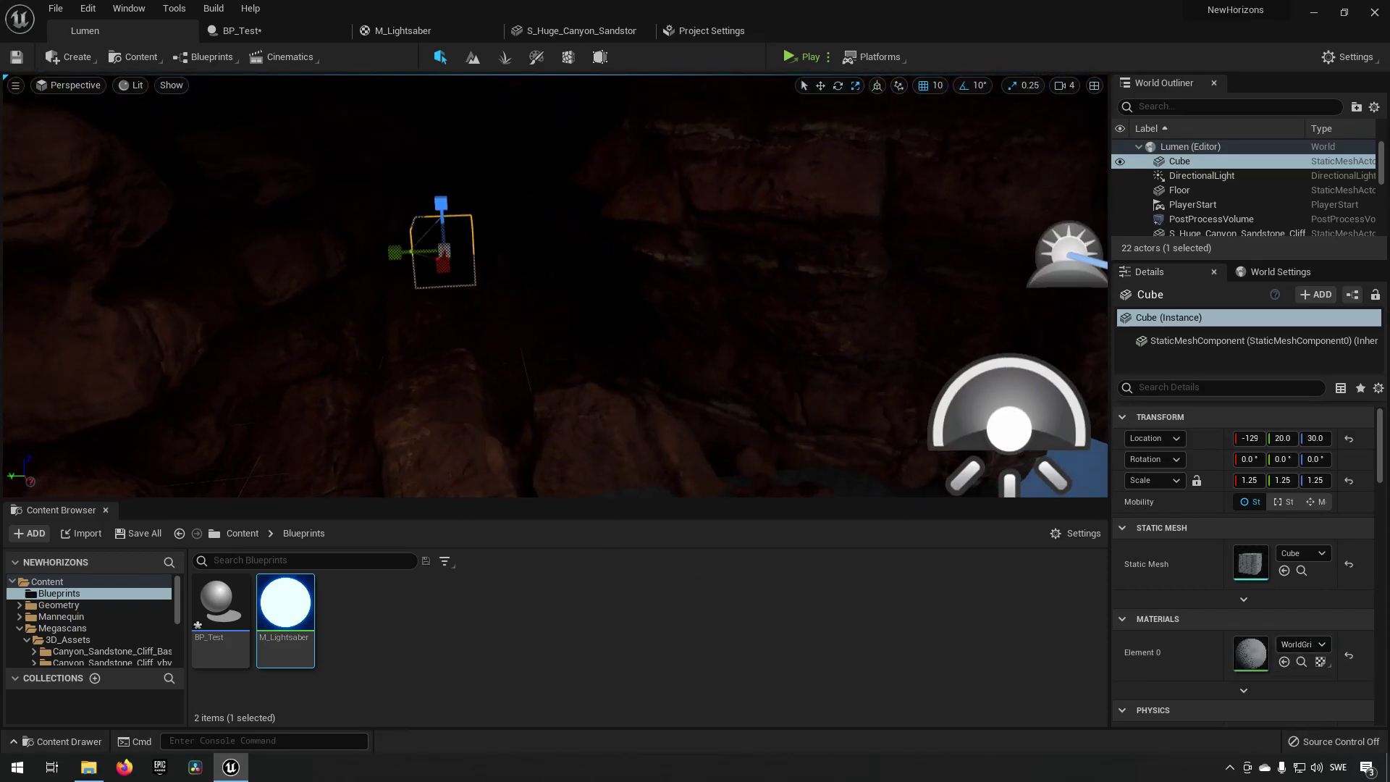
right_click_drag(627, 435, 627, 454)
left_click(627, 435)
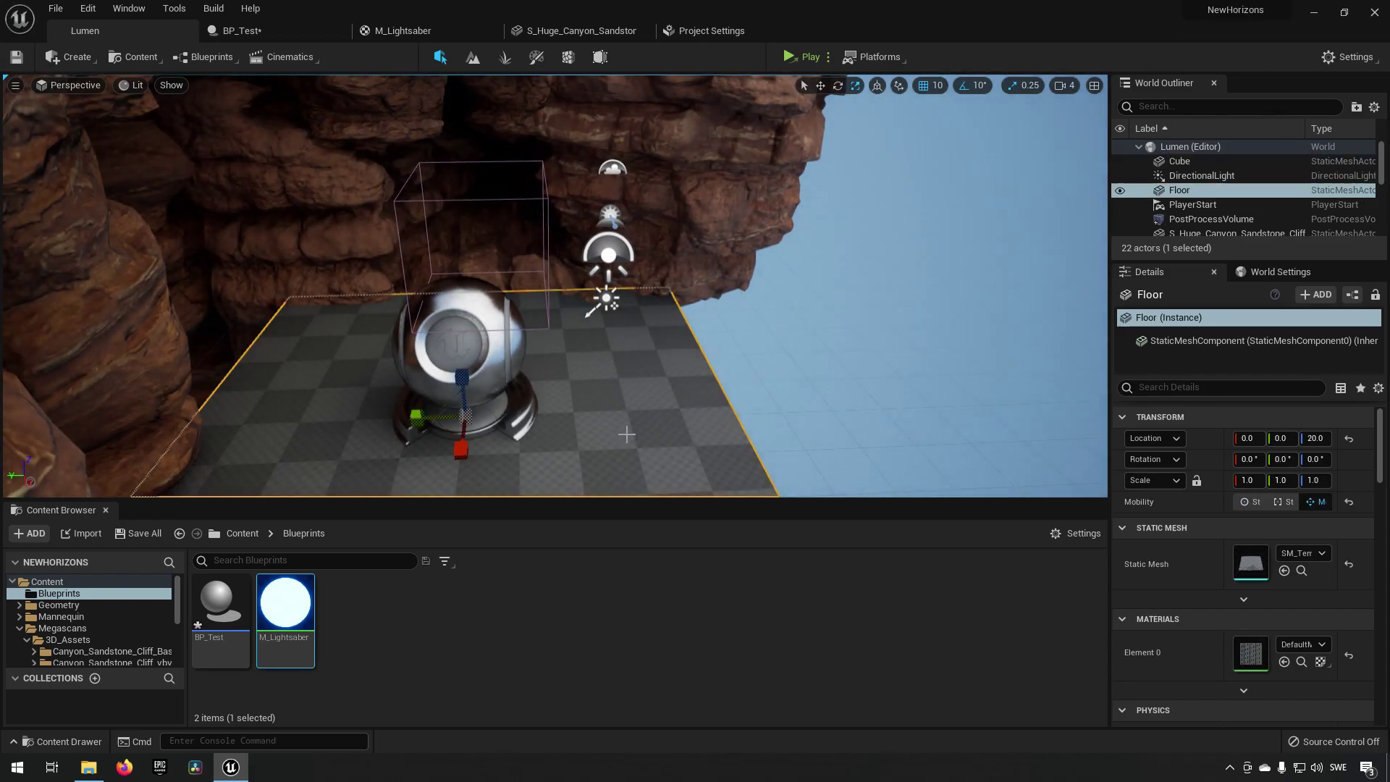
Rotate the sun's direction through several angles until direct sunlight falls on the floor and cliffs.
scroll(628, 435, "up", 1)
key("ctrl+l")
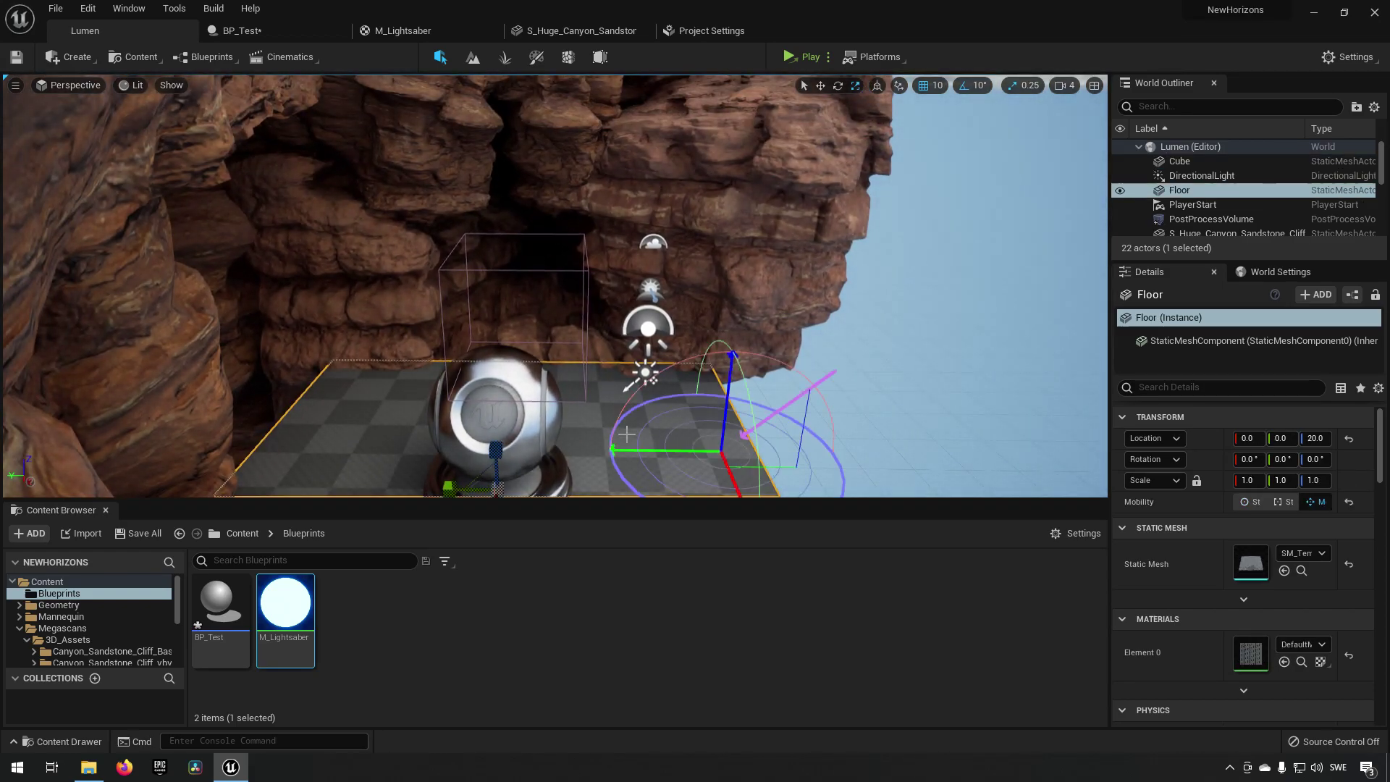
key("ctrl+l")
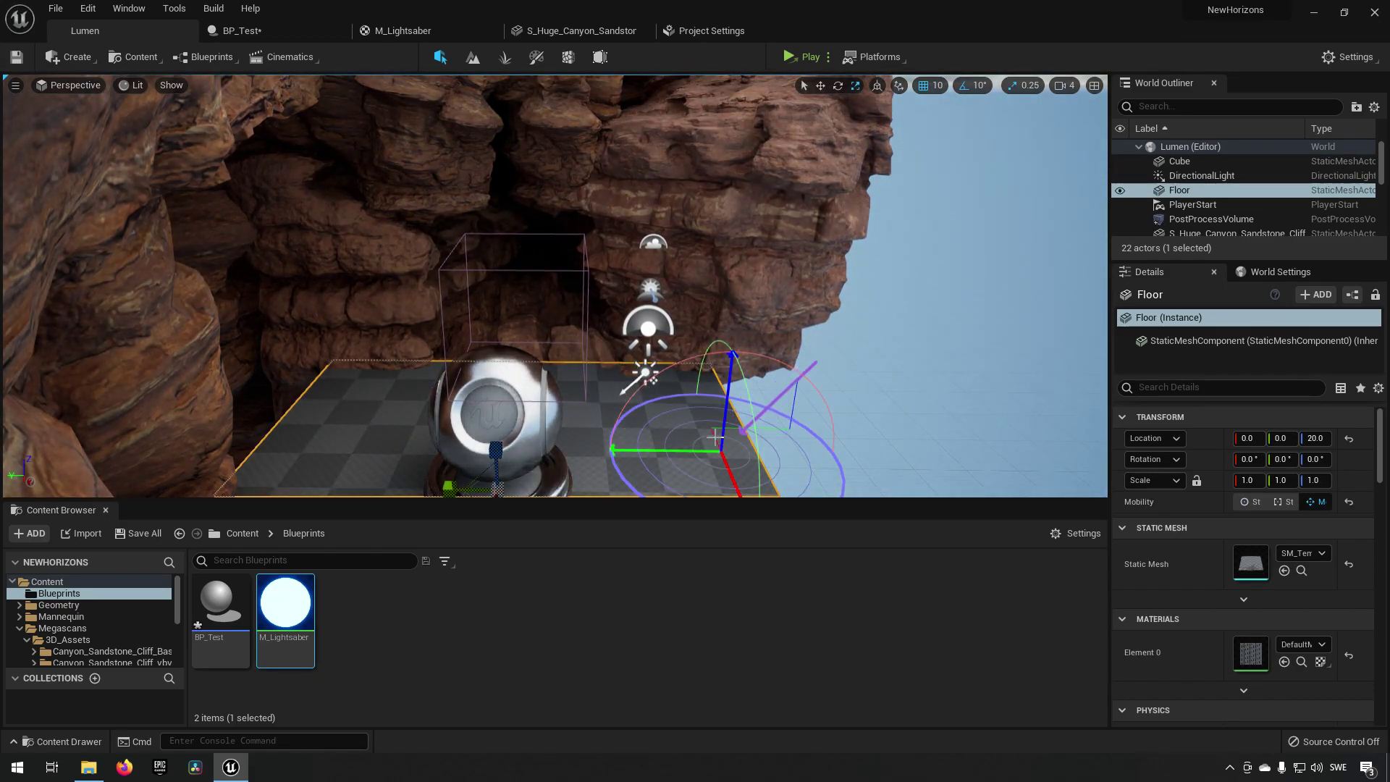
key("ctrl+l")
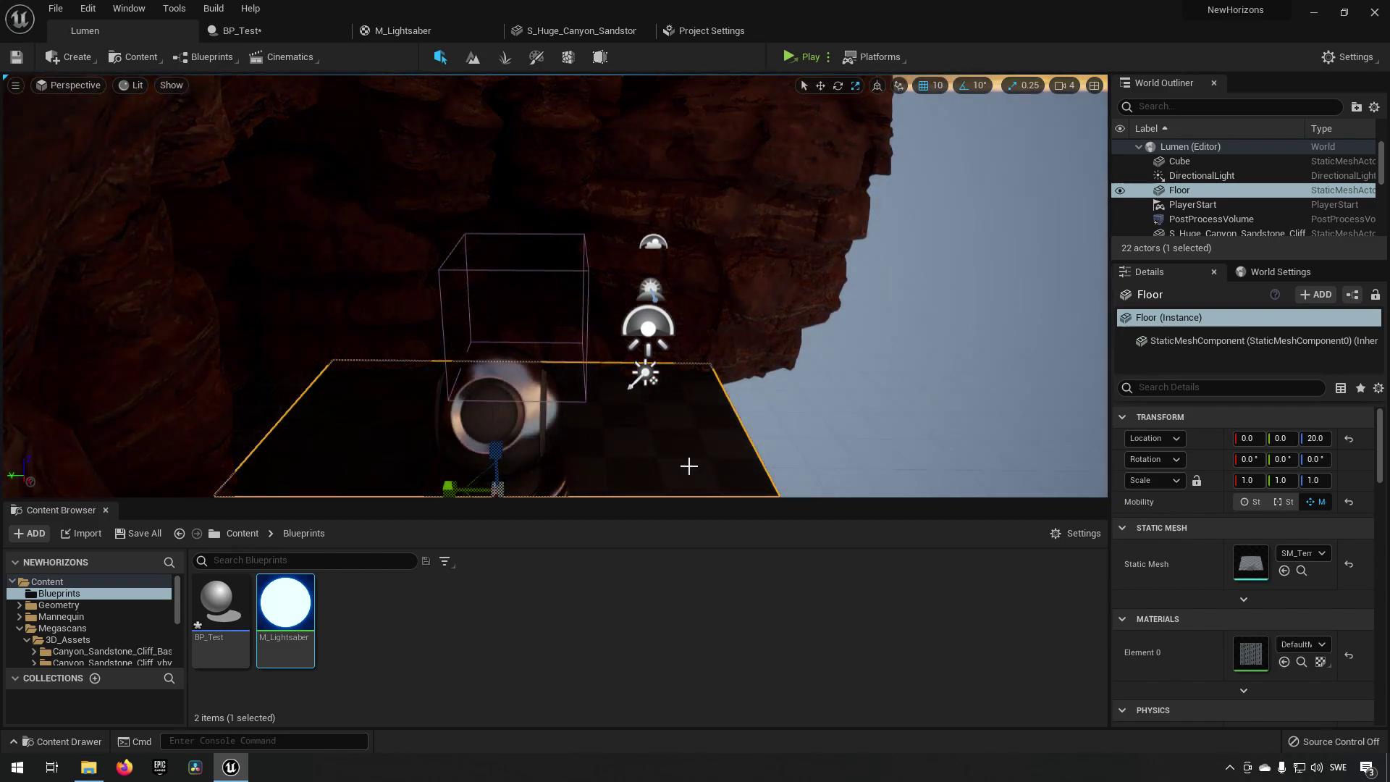
key("ctrl+l")
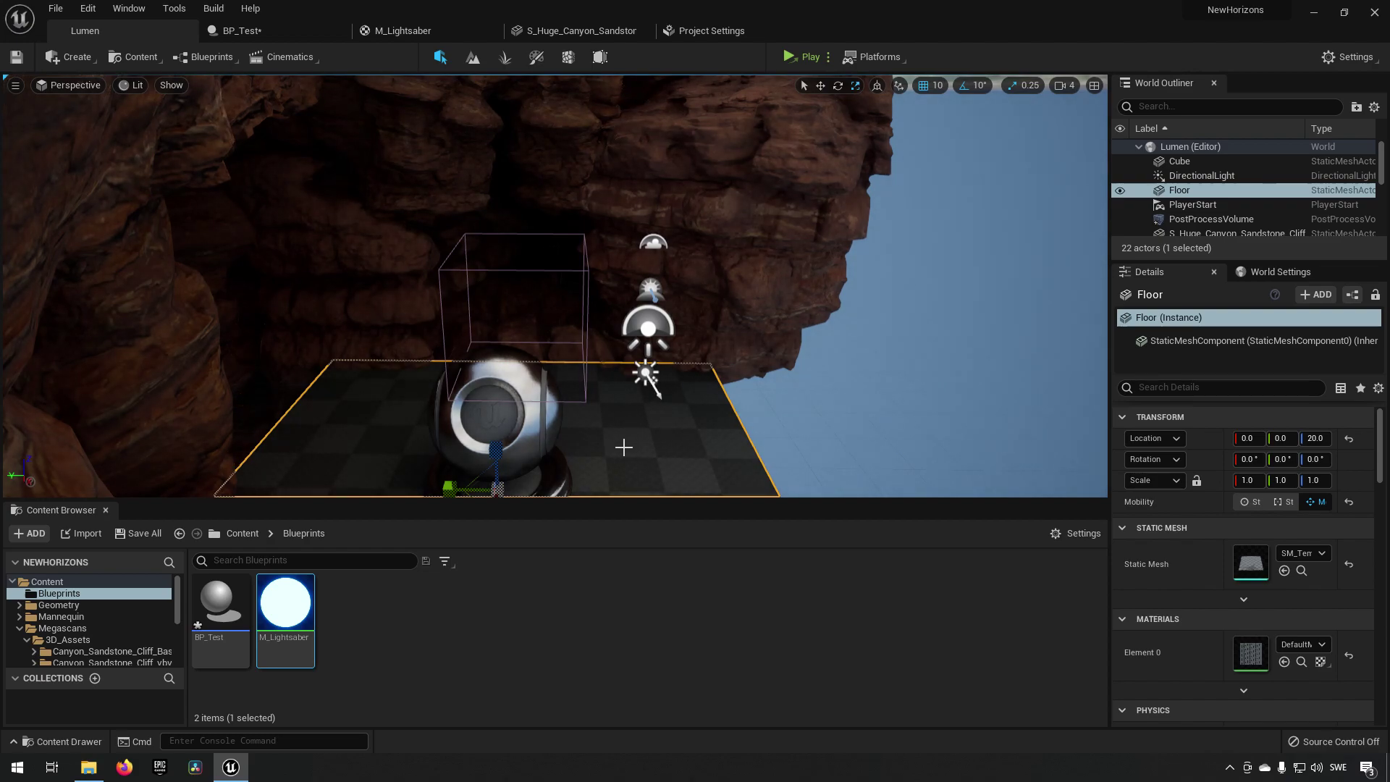
key("ctrl+l")
Rotate the sun's direction until it lights the outer cliff face and leaves the floor in shade, and clear the floor selection.
key("ctrl+l")
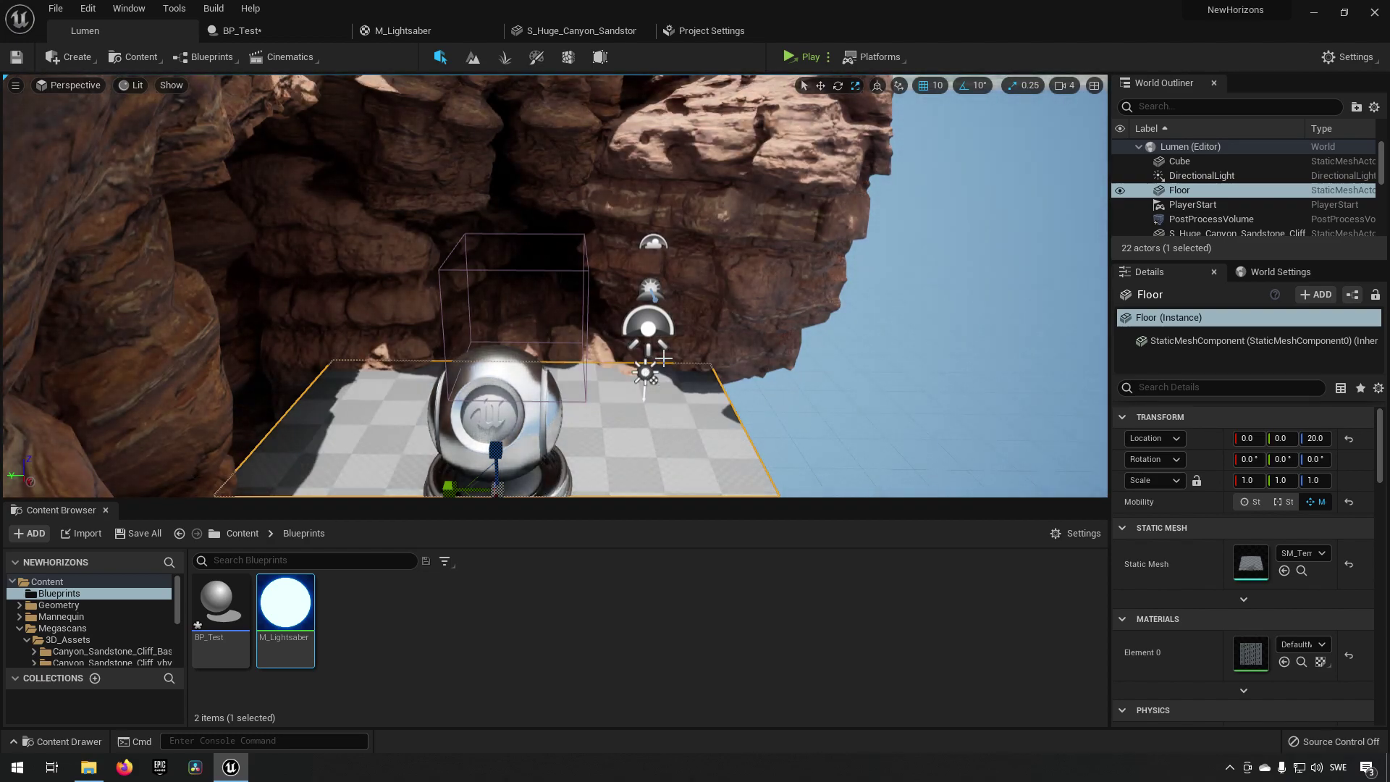
key("ctrl+l")
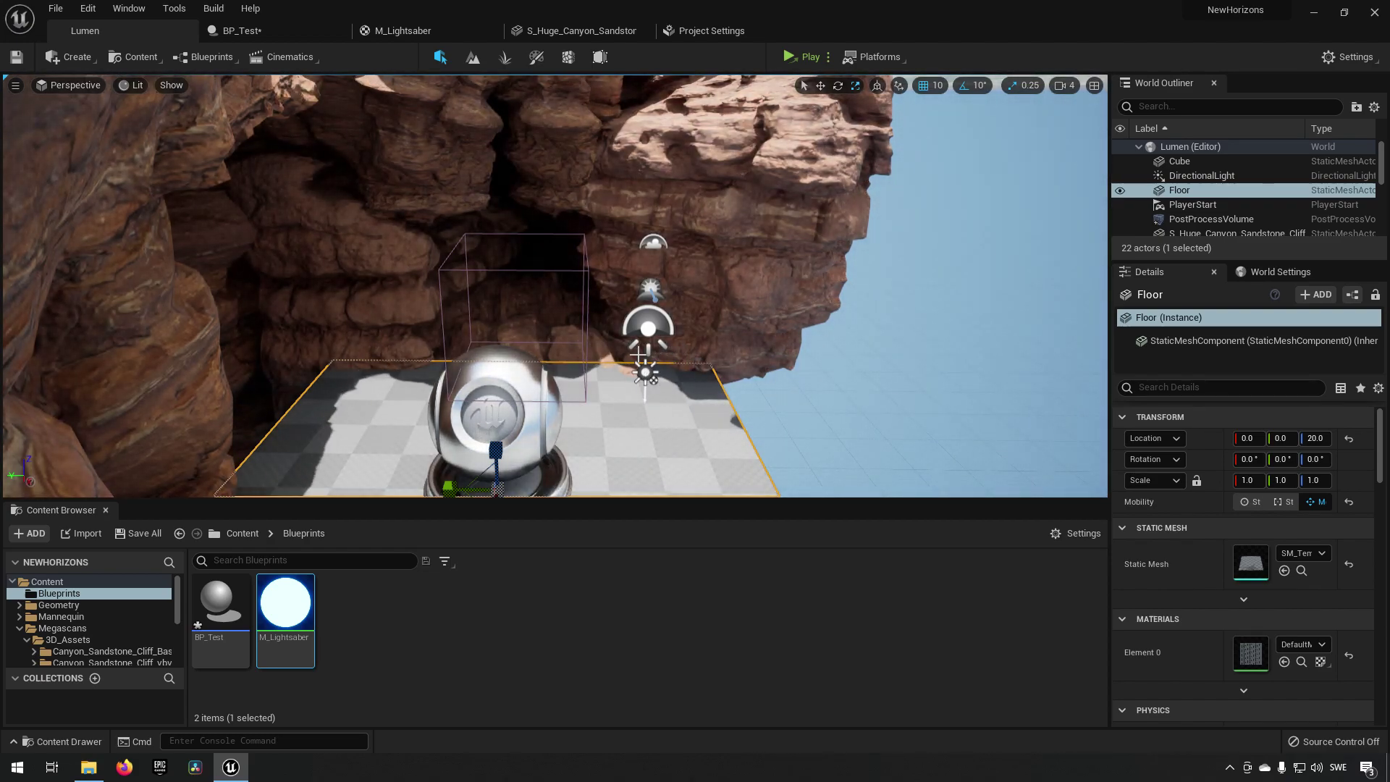
key("ctrl+l")
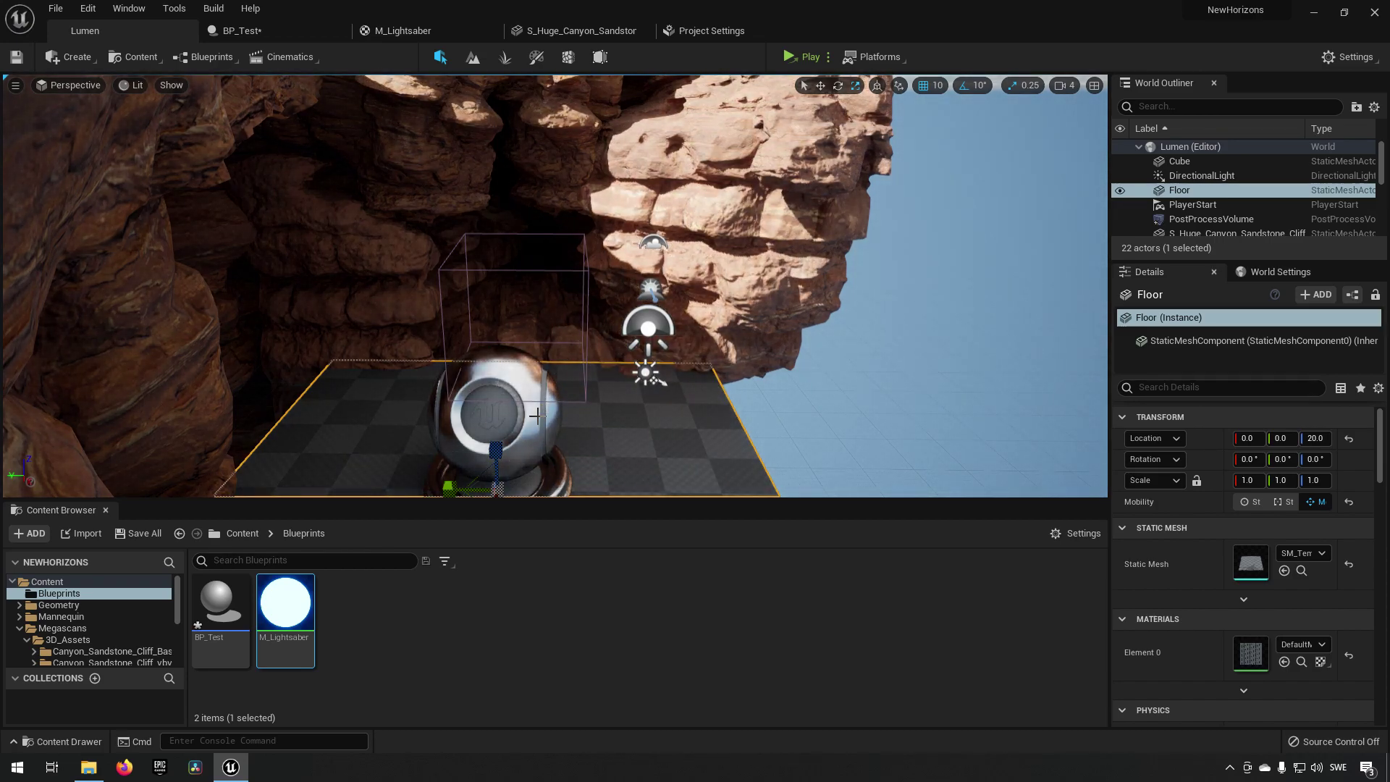
key("Escape")
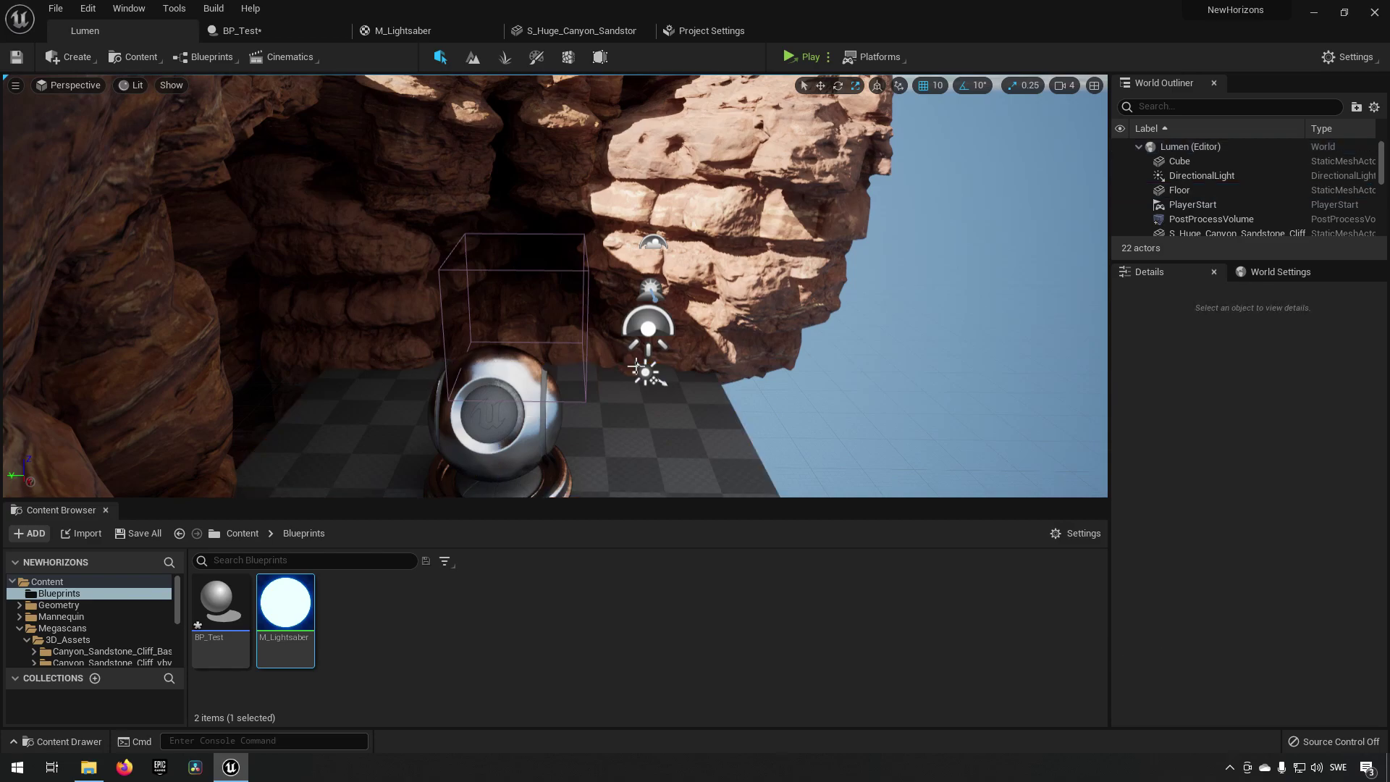
Examine the indirect light on the floor, cave walls and sunlit cliff, selecting the floor, post-process volume and sandstone meshes in turn.
right_click_drag(767, 370, 618, 384)
left_click(610, 390)
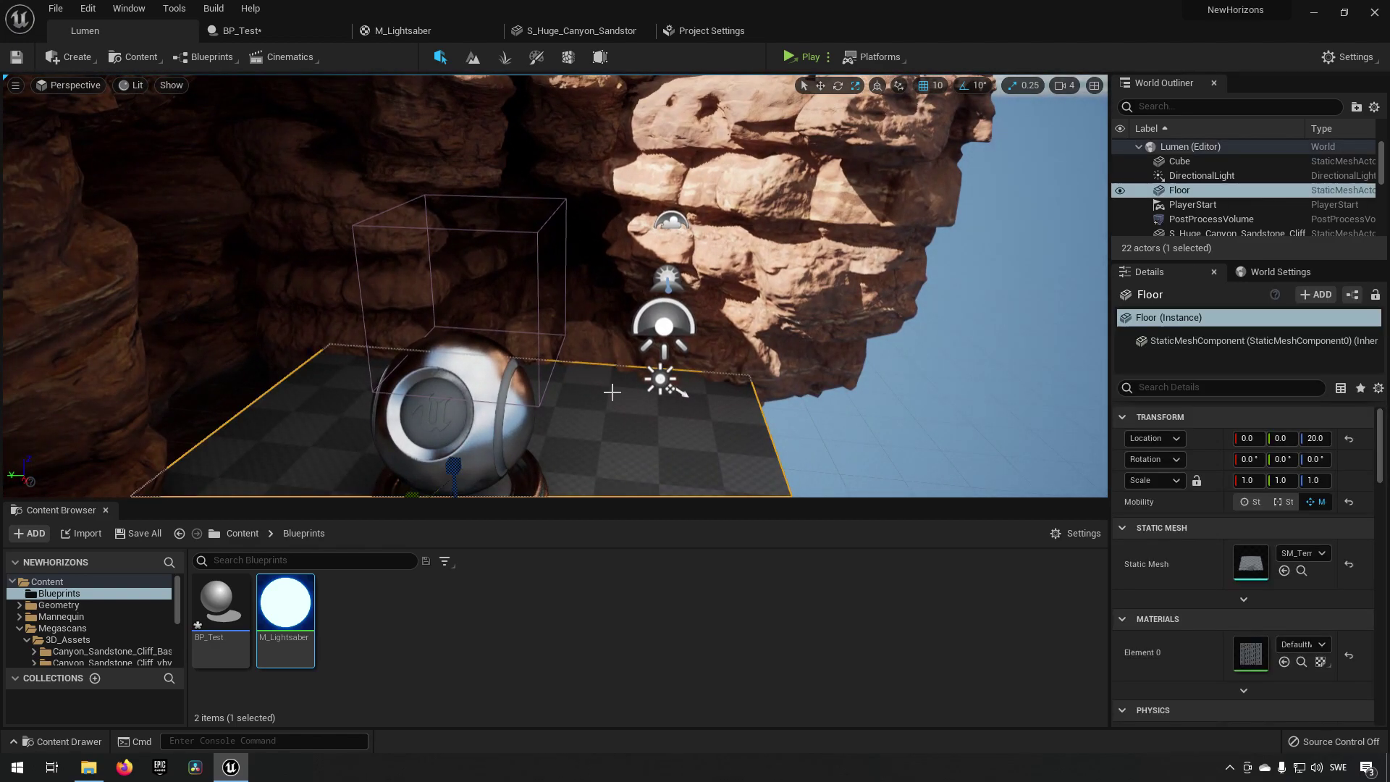
left_click(632, 316)
left_click(719, 265)
left_click(427, 195)
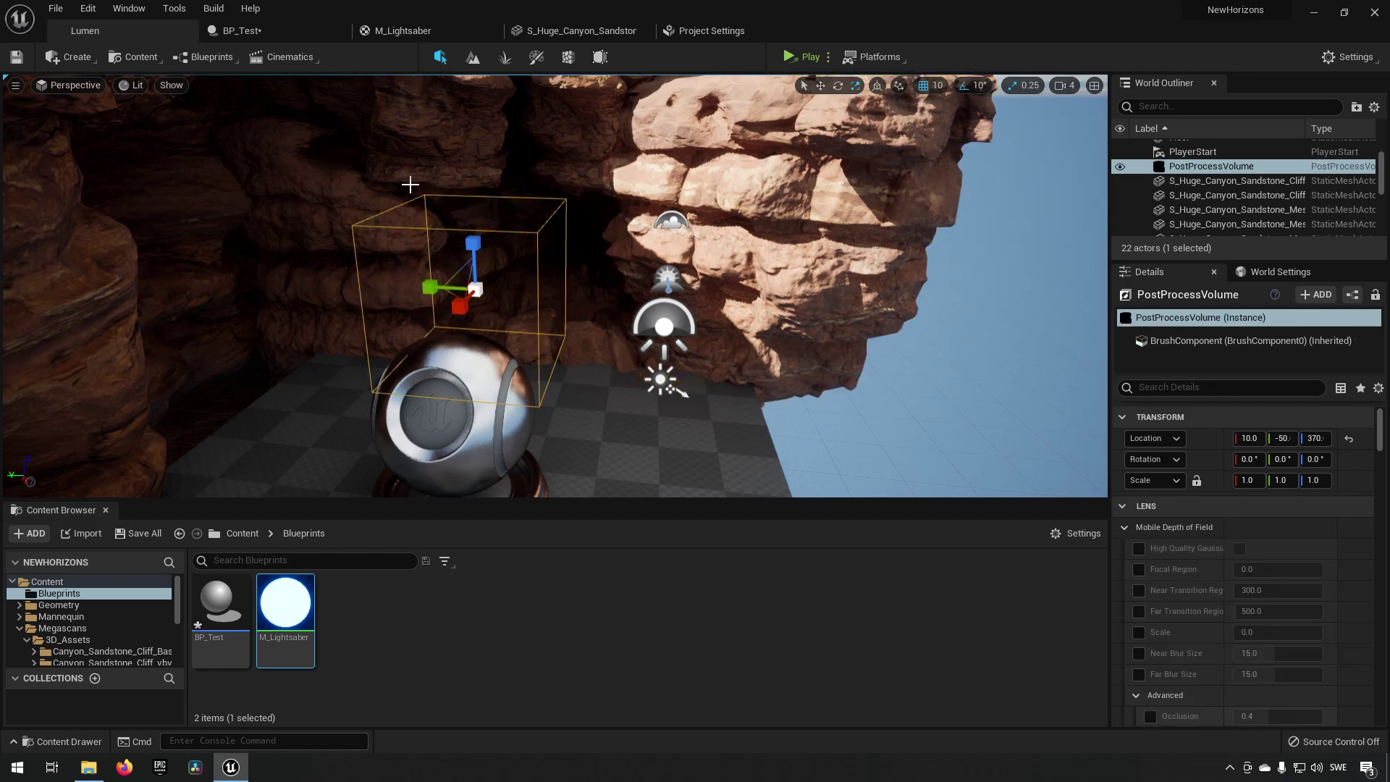
left_click(396, 188)
right_click_drag(396, 189, 442, 190)
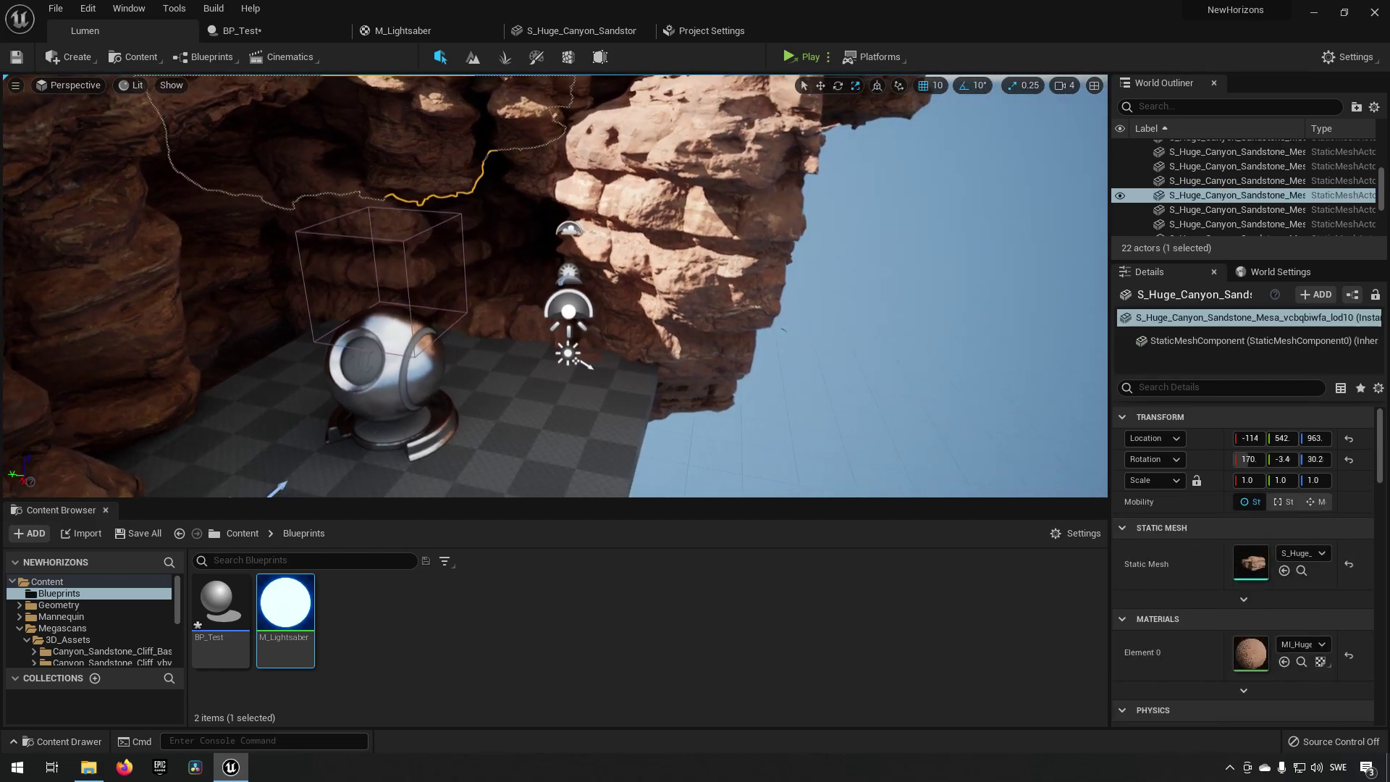
left_click(732, 199)
right_click_drag(504, 265, 432, 265)
left_click(504, 264)
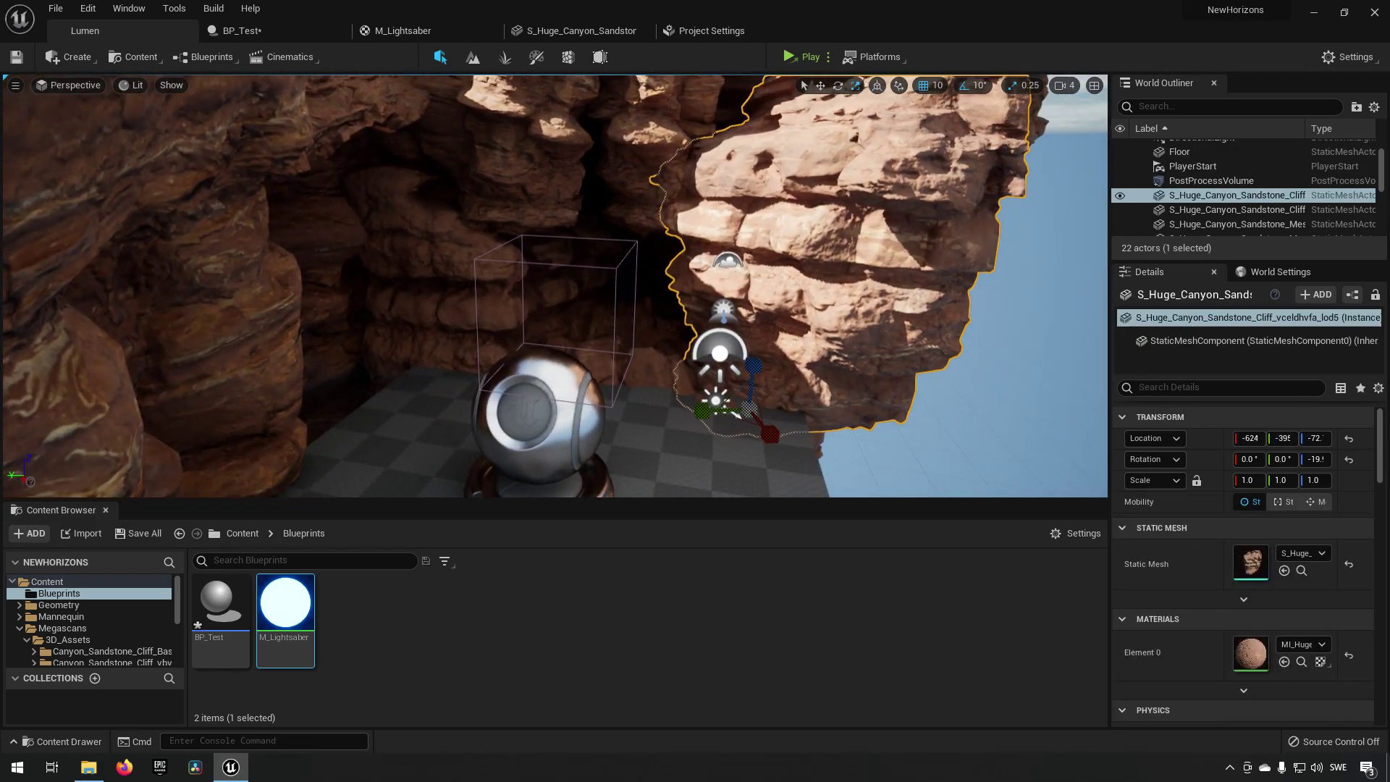